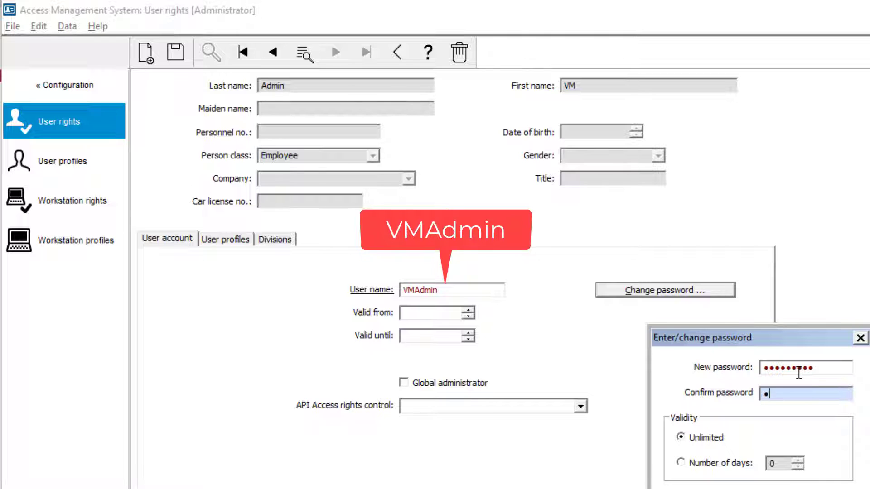
# Confirm the admin password, grant Unlimited access API rights, and save the admin user
pyautogui.write('********')
pyautogui.press('Return')
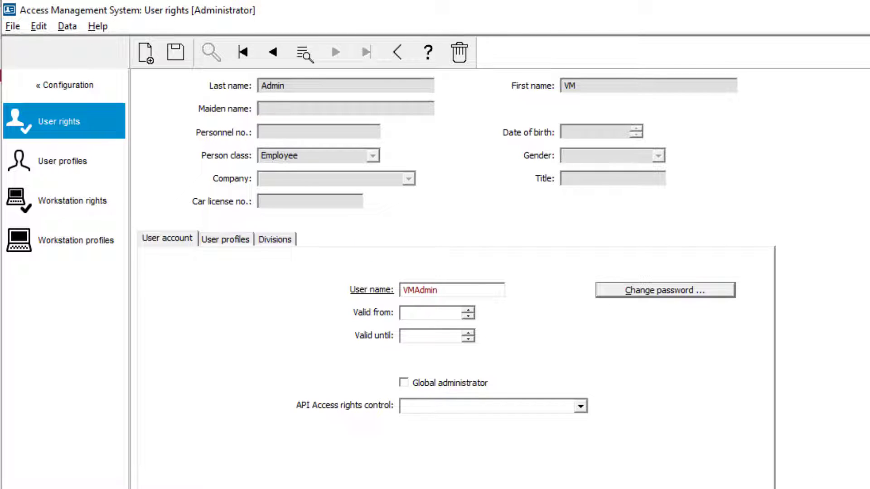
pyautogui.click(579, 406)
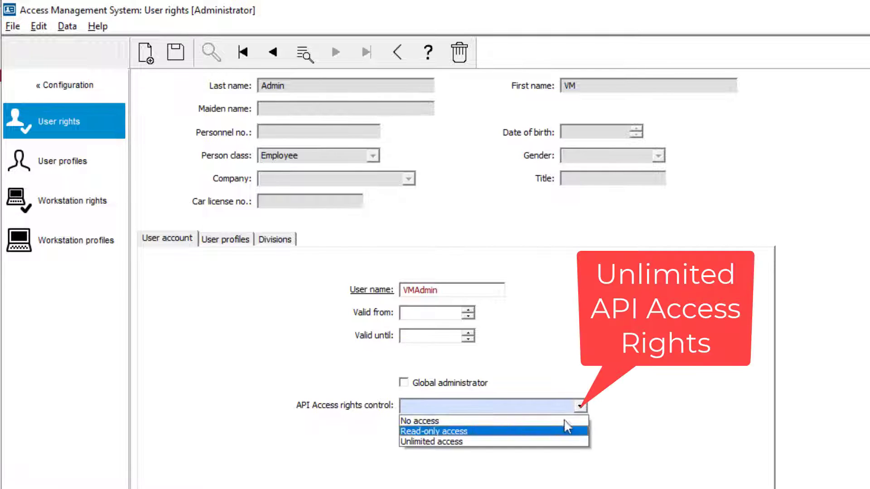
pyautogui.click(546, 439)
pyautogui.click(175, 53)
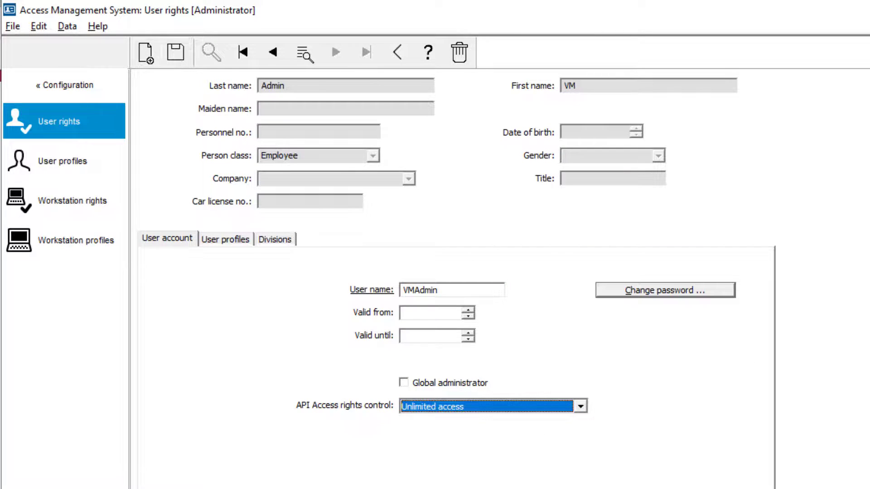
# Create the VM Receptionist profile allowed to run Visitor management and the Receptionist role
pyautogui.click(64, 162)
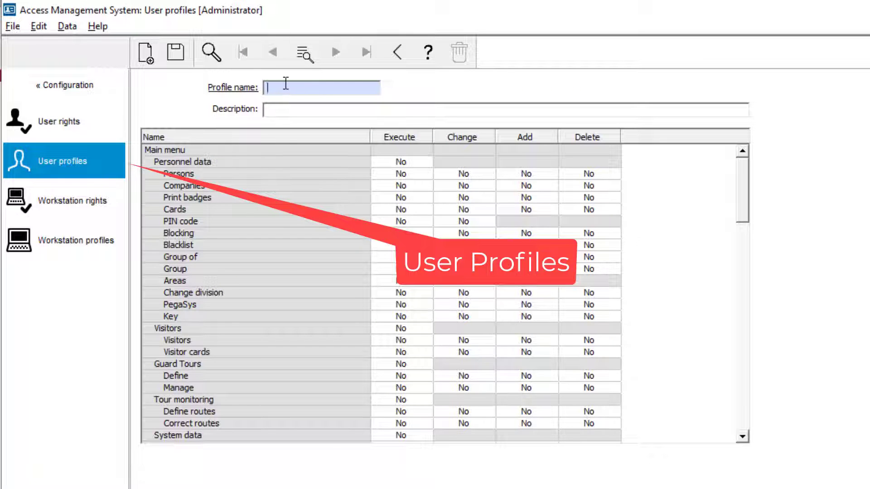
pyautogui.write('VM Receptionist')
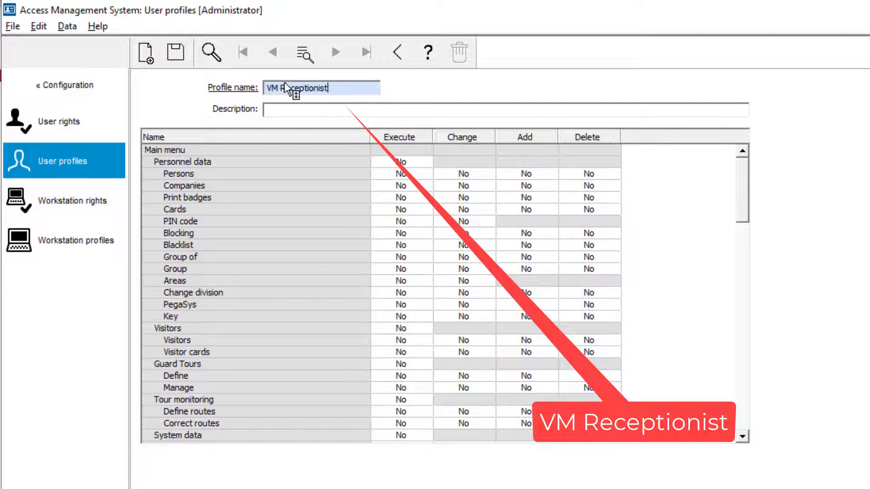
pyautogui.scroll(-15, 453, 289)
pyautogui.click(401, 399)
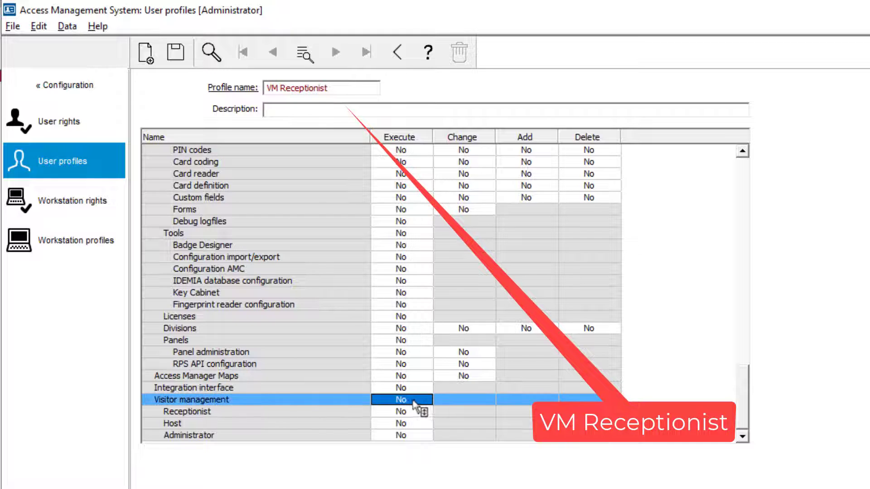
pyautogui.click(400, 400)
pyautogui.doubleClick(401, 411)
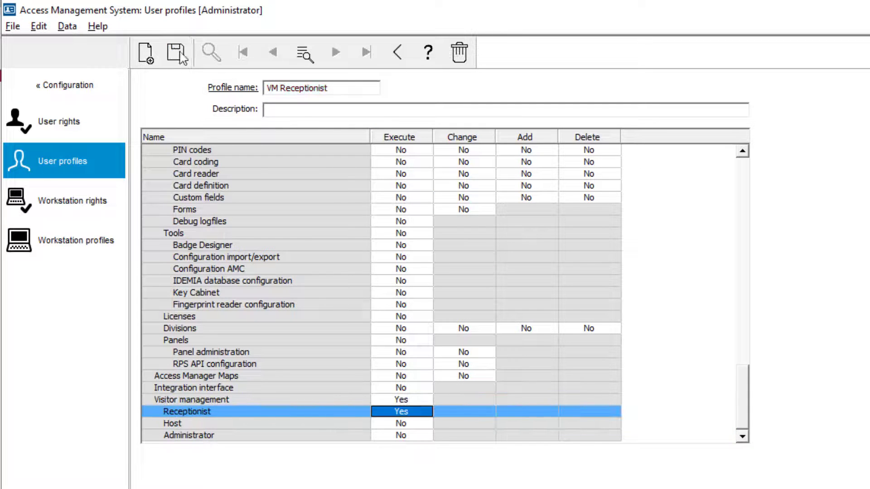
pyautogui.click(145, 53)
# Create the VM Host profile allowed to run Visitor management and the Host role
pyautogui.write('VM Host')
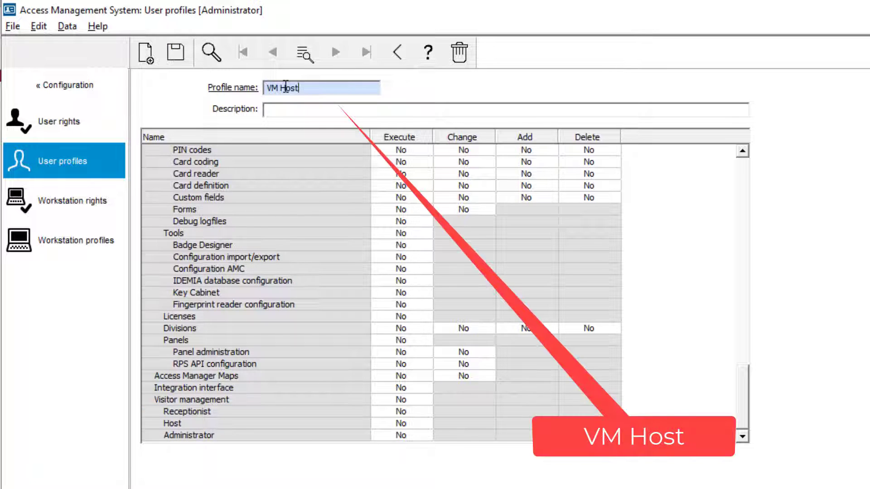
pyautogui.click(401, 399)
pyautogui.click(408, 401)
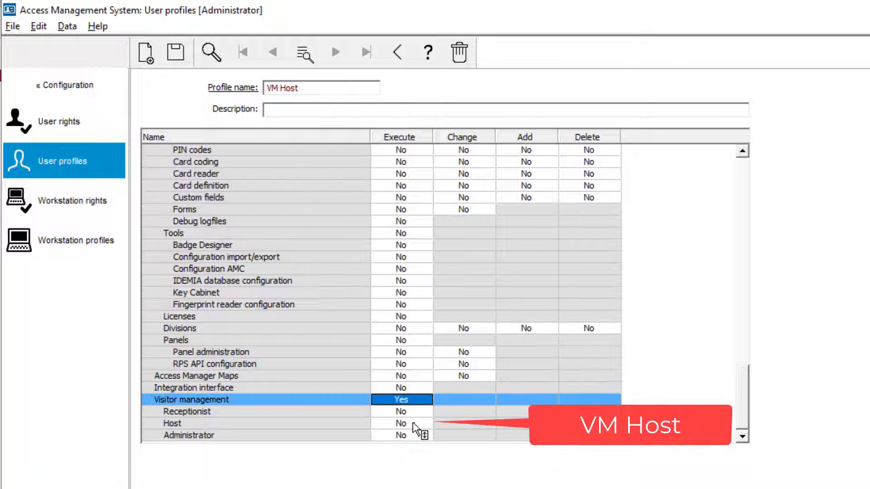
pyautogui.doubleClick(401, 423)
pyautogui.click(146, 53)
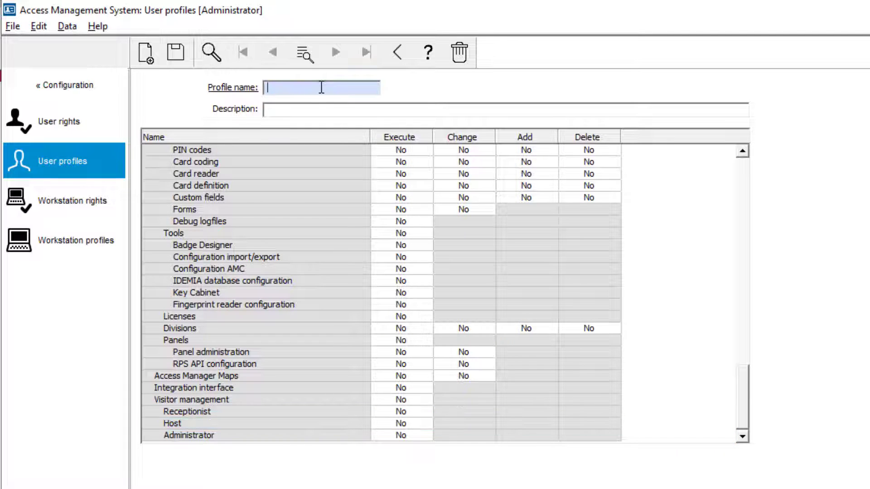
# Create the VM Administrator profile allowed to run Visitor management and the Administrator role
pyautogui.write('VM Administrator')
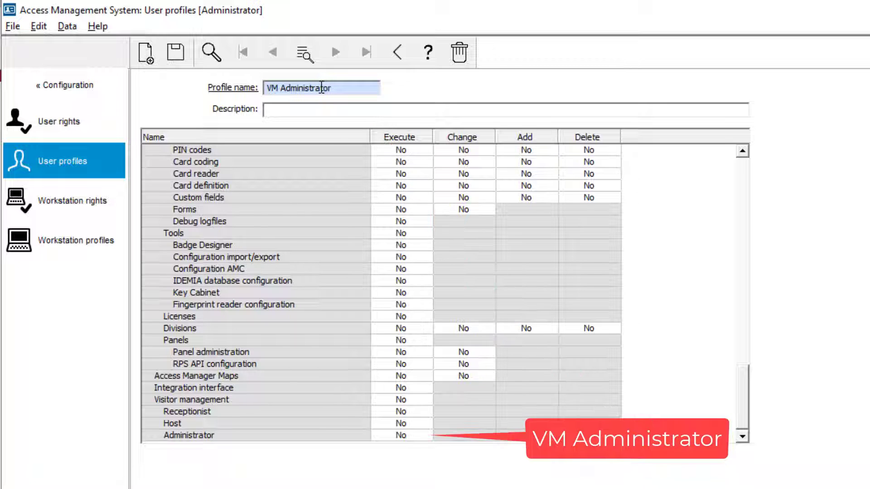
pyautogui.click(406, 400)
pyautogui.click(414, 436)
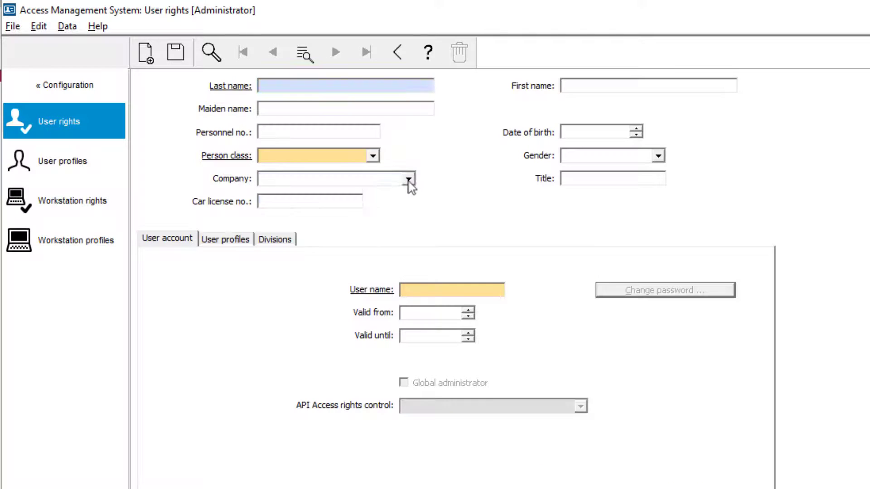
pyautogui.click(408, 180)
pyautogui.click(390, 196)
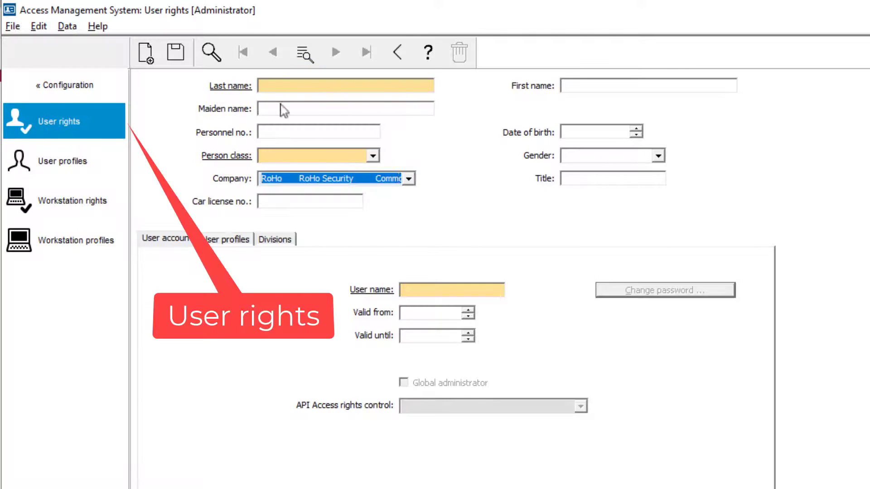
# Open the first RoHo employee's record and give them a user name and confirmed password
pyautogui.click(211, 49)
pyautogui.press('Return')
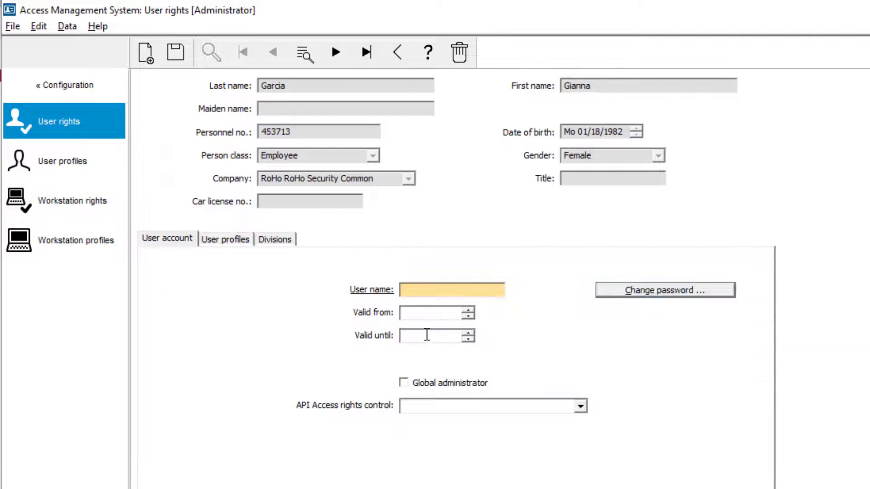
pyautogui.click(489, 290)
pyautogui.write('Gianna')
pyautogui.click(635, 297)
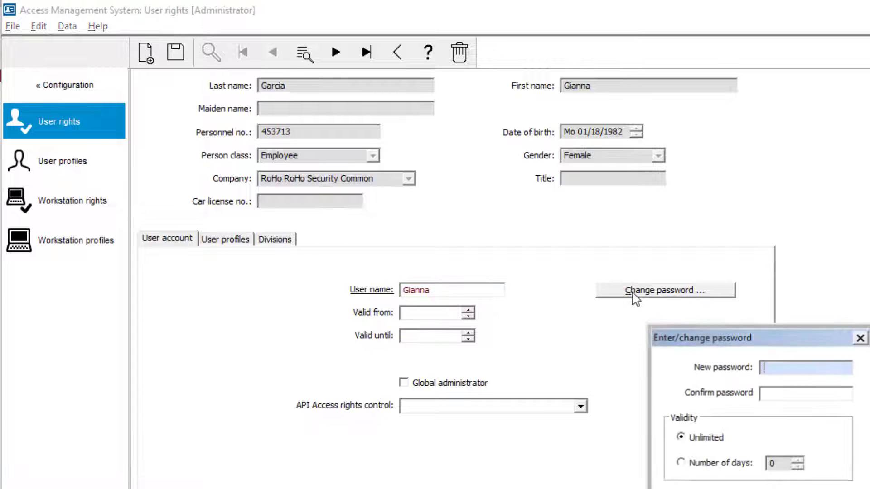
pyautogui.write('*********')
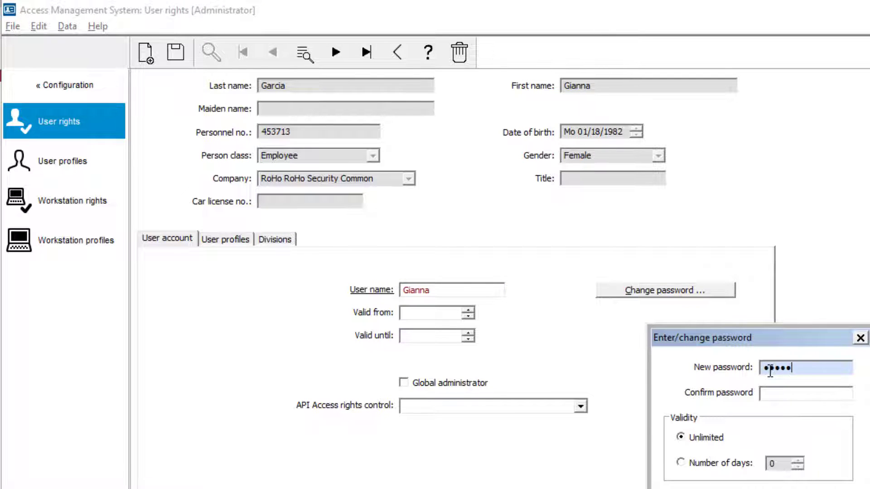
pyautogui.press('Tab')
pyautogui.write('*********')
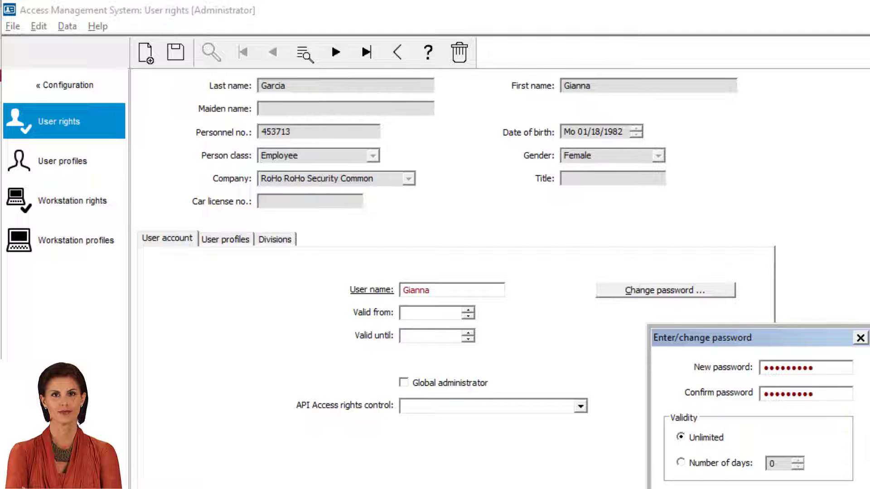
pyautogui.press('Return')
# Assign the VM Host profile to this employee and save
pyautogui.click(236, 236)
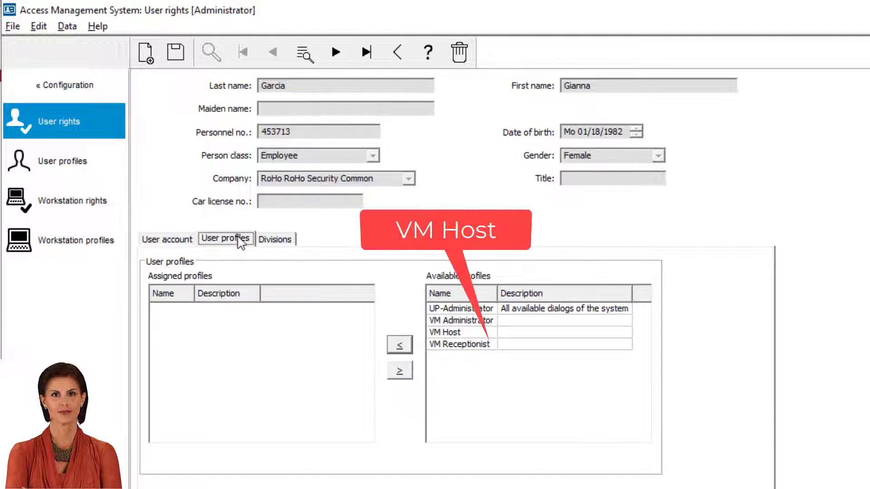
pyautogui.click(483, 331)
pyautogui.click(399, 345)
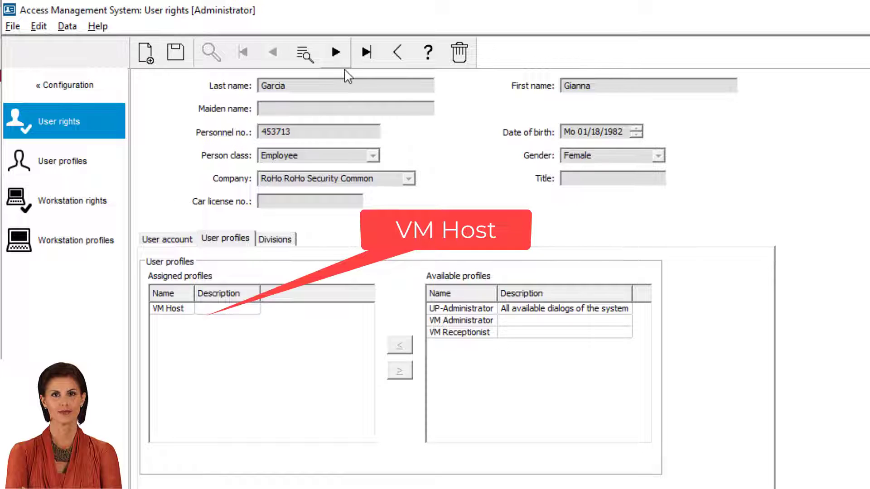
pyautogui.click(176, 53)
pyautogui.click(347, 47)
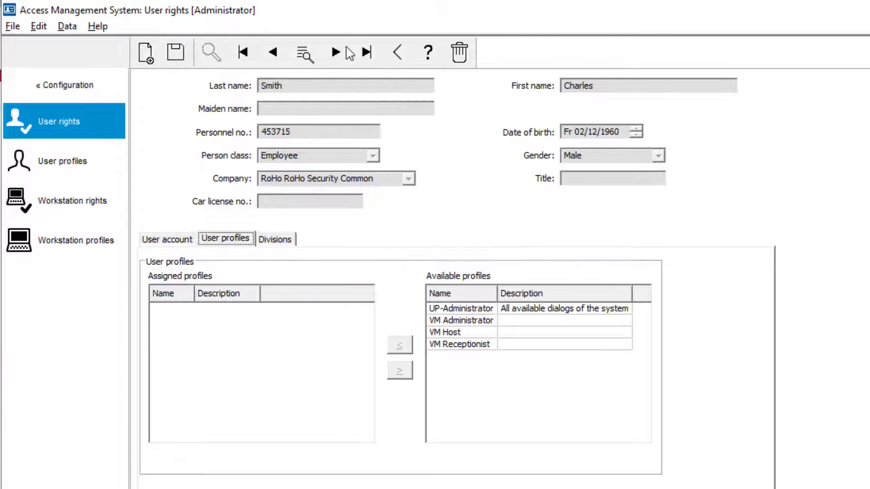
# Give the second employee a user name and a confirmed password
pyautogui.click(168, 239)
pyautogui.click(412, 289)
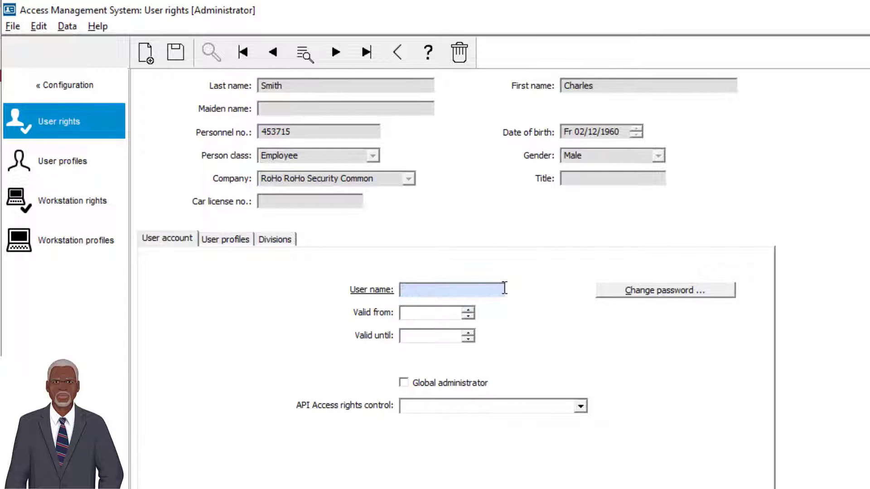
pyautogui.write('Charles')
pyautogui.click(623, 292)
pyautogui.write('•••••')
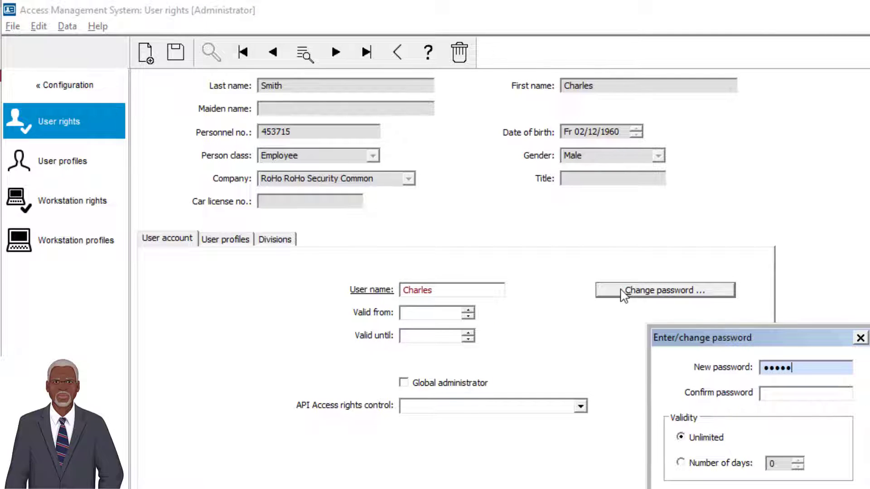
pyautogui.write('••••')
pyautogui.press('Tab')
pyautogui.write('•••••••••')
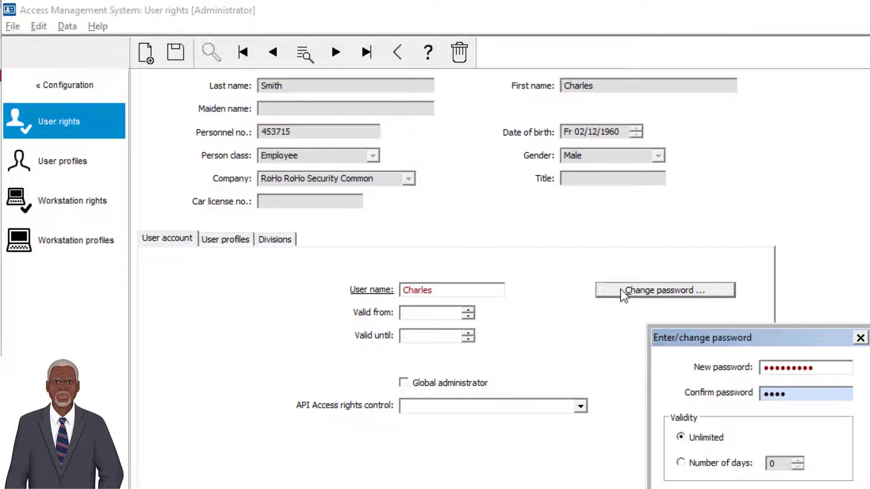
pyautogui.click(684, 488)
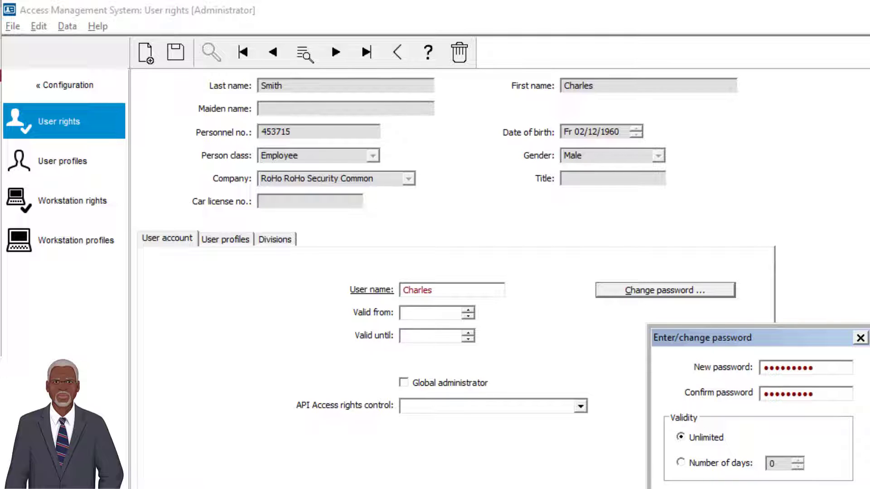
# Assign the VM Administrator profile to this employee and move to the next record
pyautogui.click(218, 243)
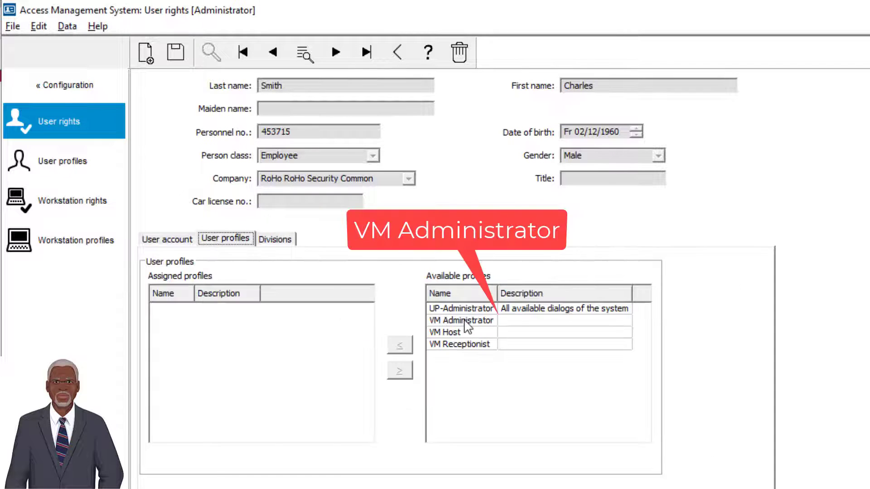
pyautogui.click(465, 321)
pyautogui.click(401, 346)
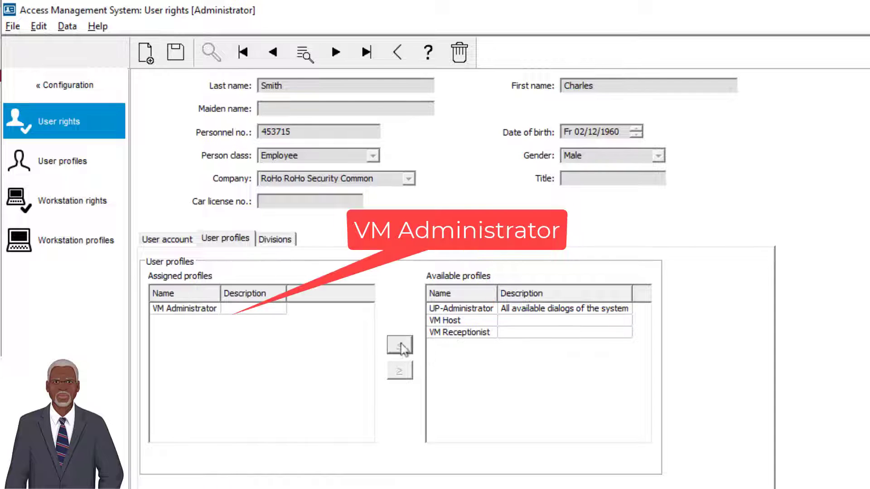
pyautogui.click(335, 53)
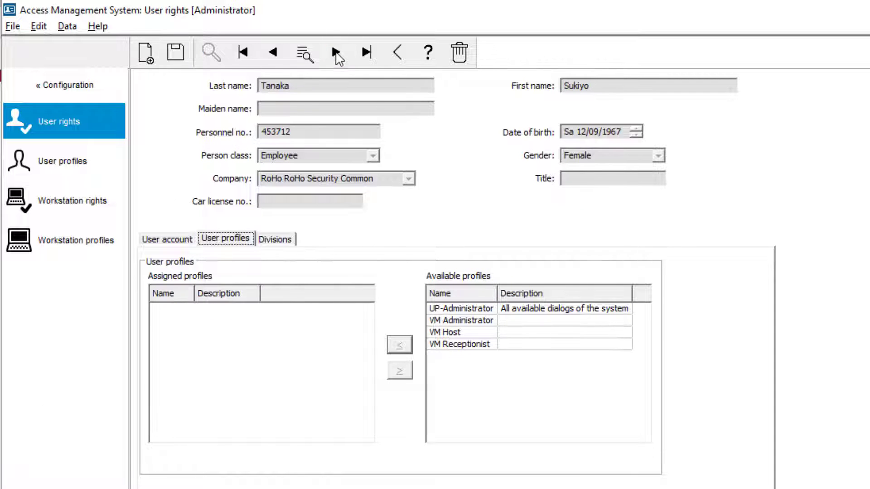
# Enter this employee's user name and set a confirmed password
pyautogui.click(188, 240)
pyautogui.write('S')
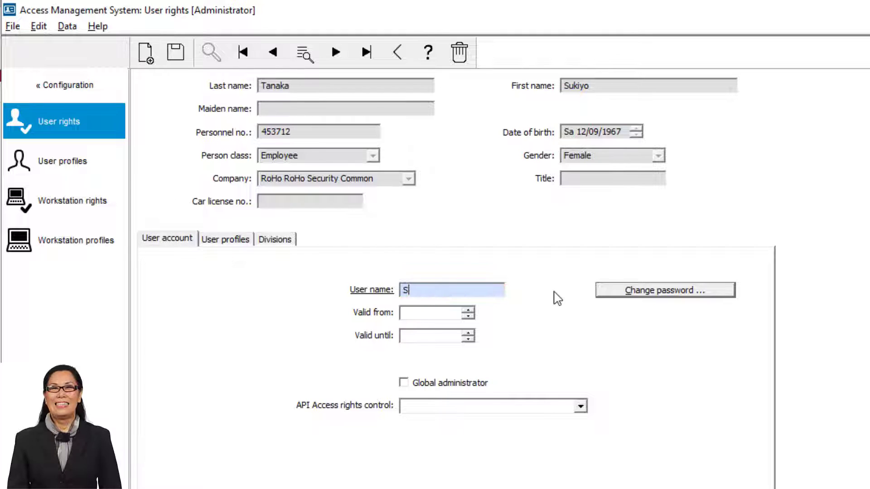
pyautogui.write('ukiyo')
pyautogui.click(702, 293)
pyautogui.write('••')
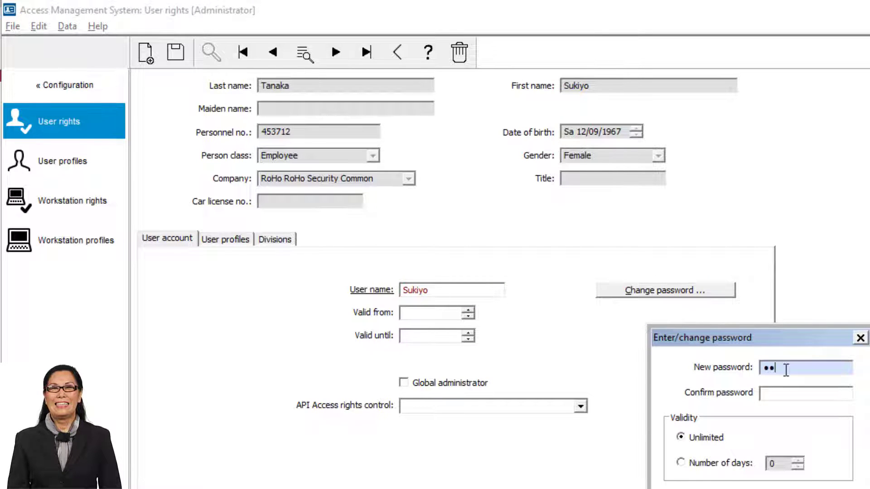
pyautogui.write('•')
pyautogui.press('Tab')
pyautogui.write('••••••')
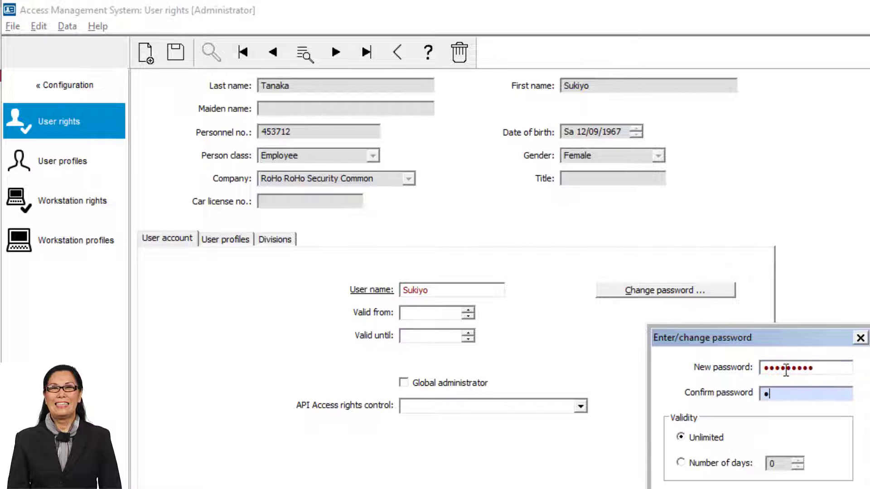
pyautogui.write('•••')
pyautogui.press('Return')
# Assign the VM Receptionist profile to this employee and go to the next record
pyautogui.click(207, 240)
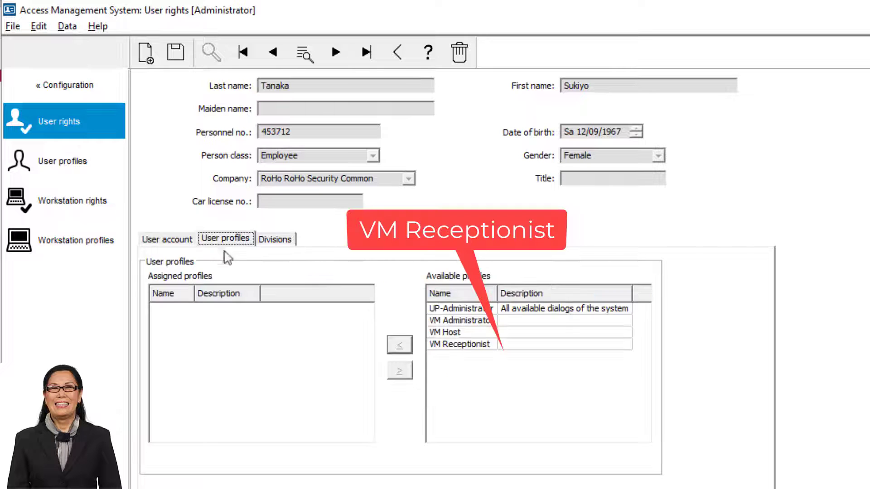
pyautogui.click(467, 344)
pyautogui.click(399, 345)
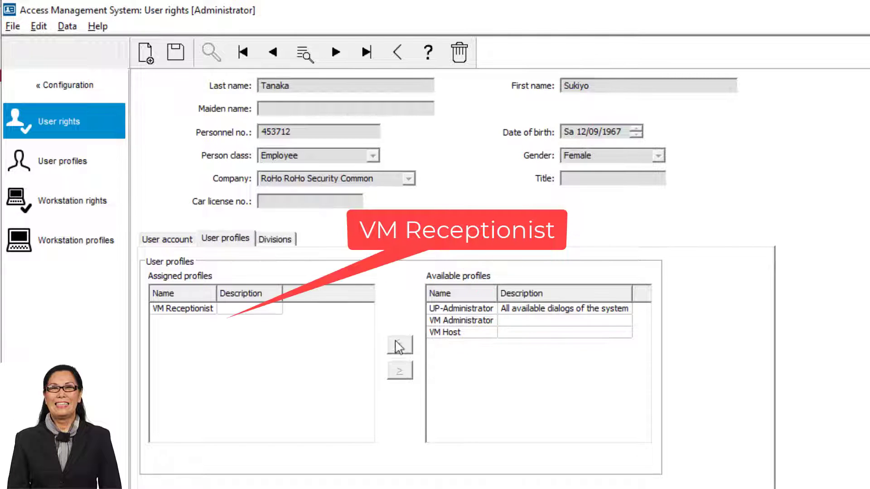
pyautogui.click(335, 53)
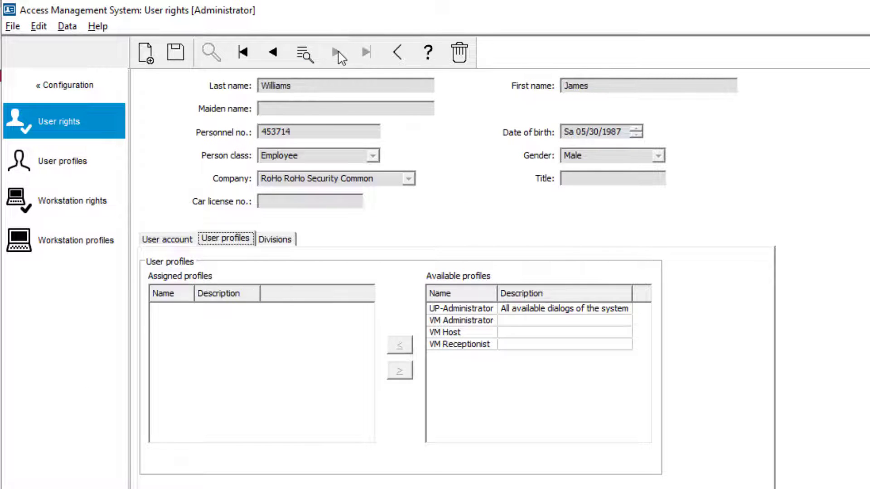
# Set this employee's user name and a confirmed password
pyautogui.click(158, 242)
pyautogui.click(485, 289)
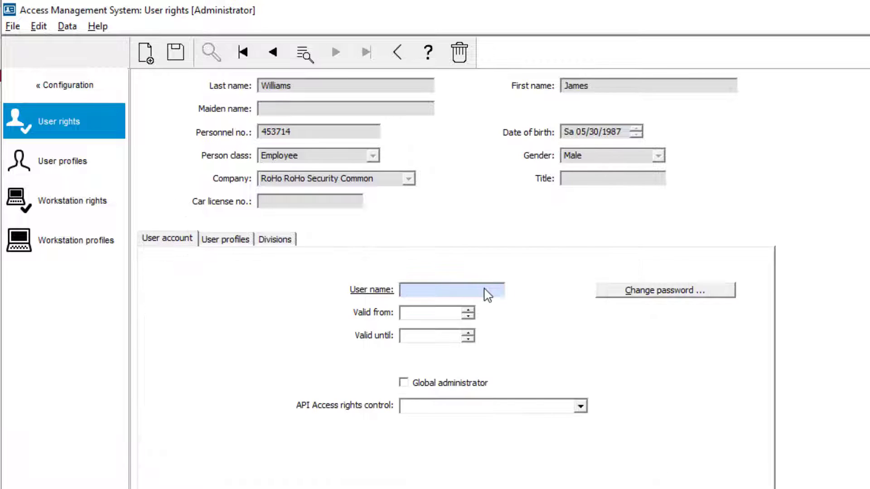
pyautogui.click(624, 291)
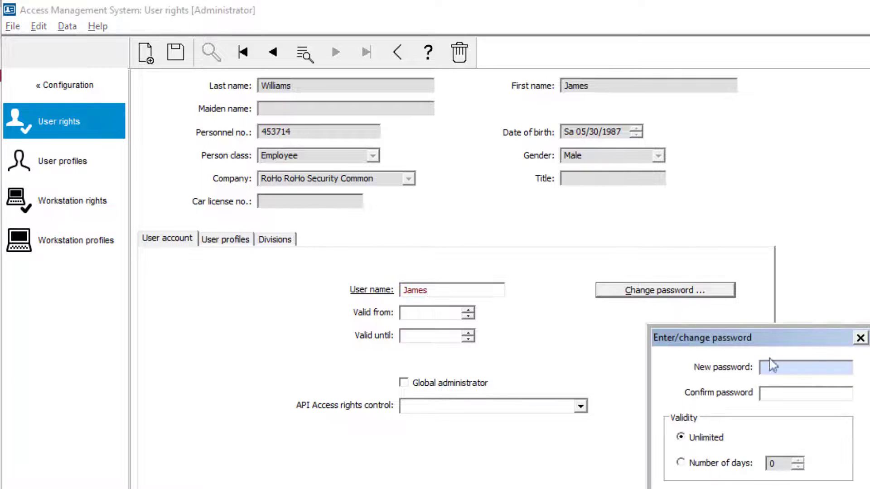
pyautogui.write('123456')
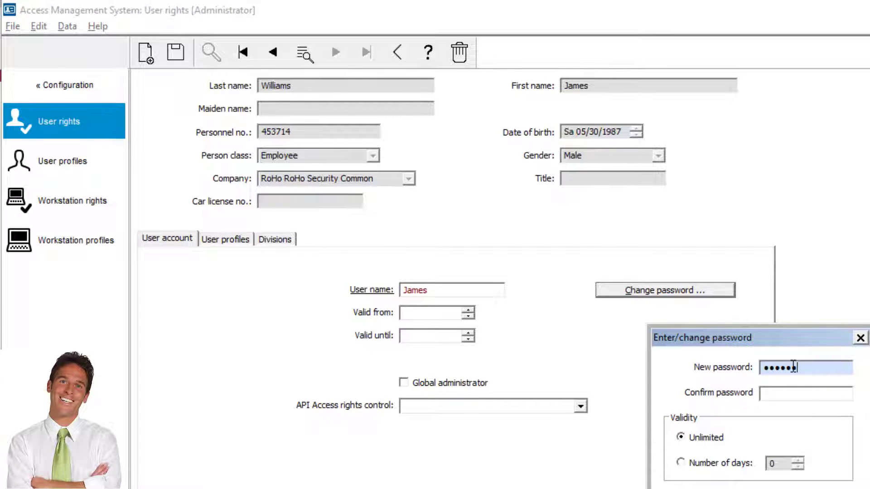
pyautogui.write('789')
pyautogui.press('Tab')
pyautogui.write('123456')
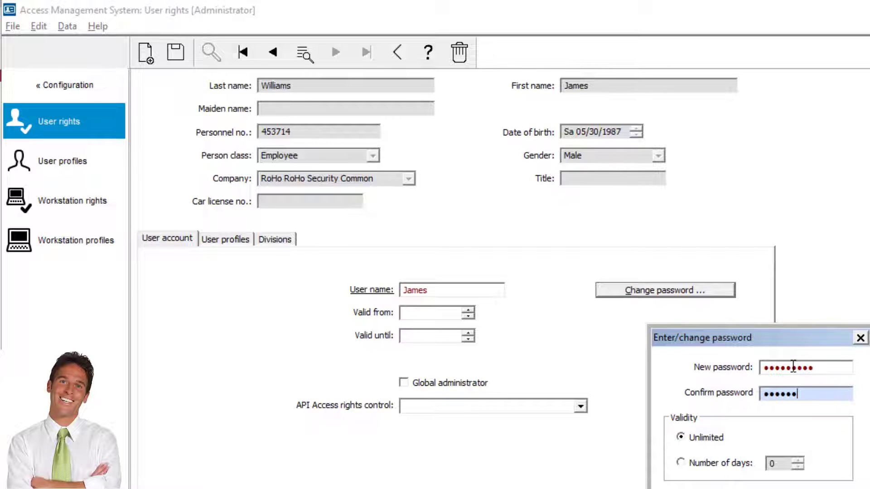
pyautogui.write('789')
pyautogui.press('Return')
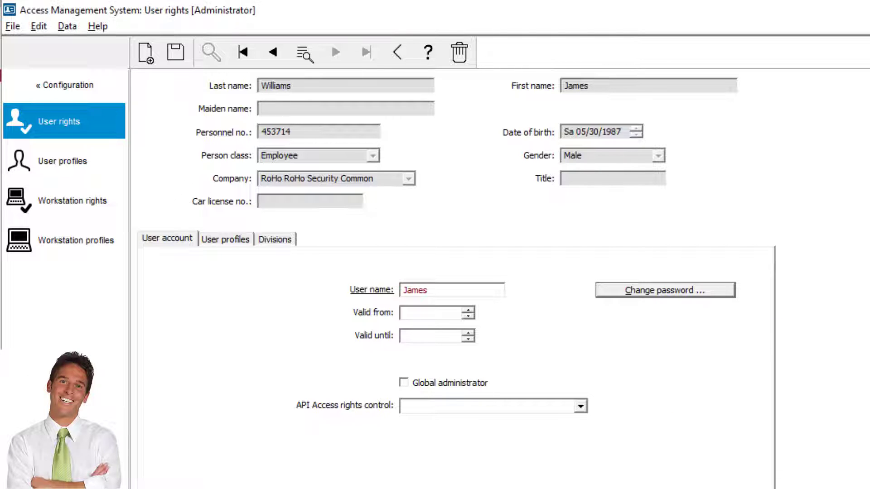
# Assign the VM Host profile to this employee and save
pyautogui.click(225, 238)
pyautogui.click(461, 320)
pyautogui.click(458, 334)
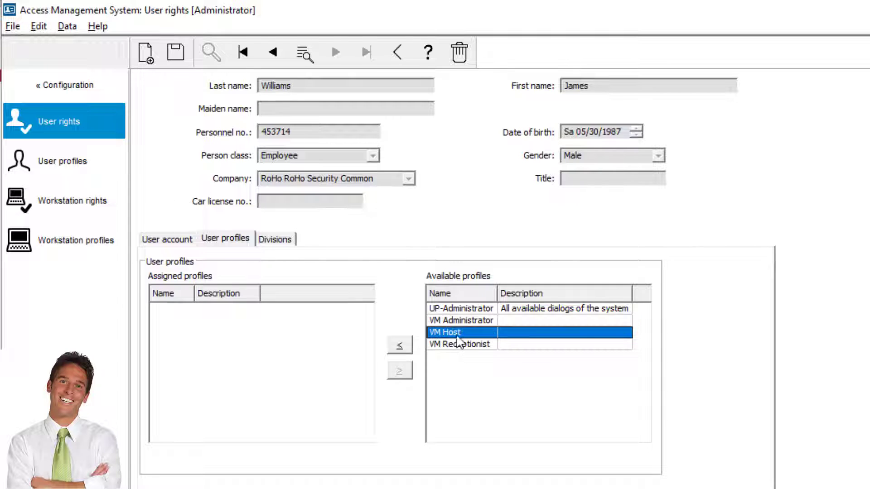
pyautogui.click(399, 346)
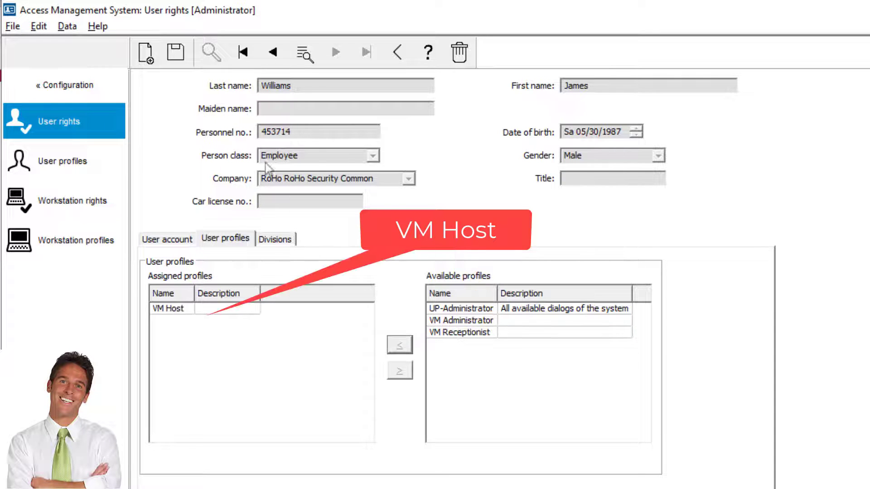
pyautogui.click(176, 53)
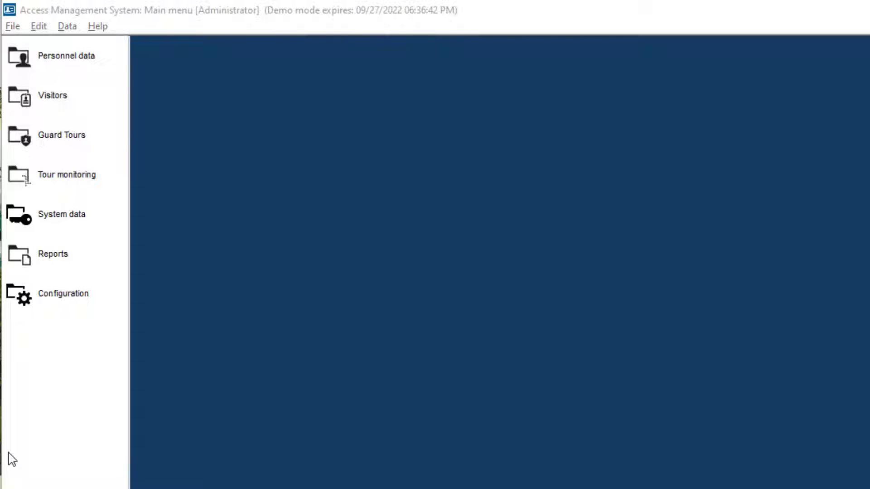
# Create visitor access profile 'Authorization for Visitors to Enter' with the office building entry authorization, and save
pyautogui.click(96, 221)
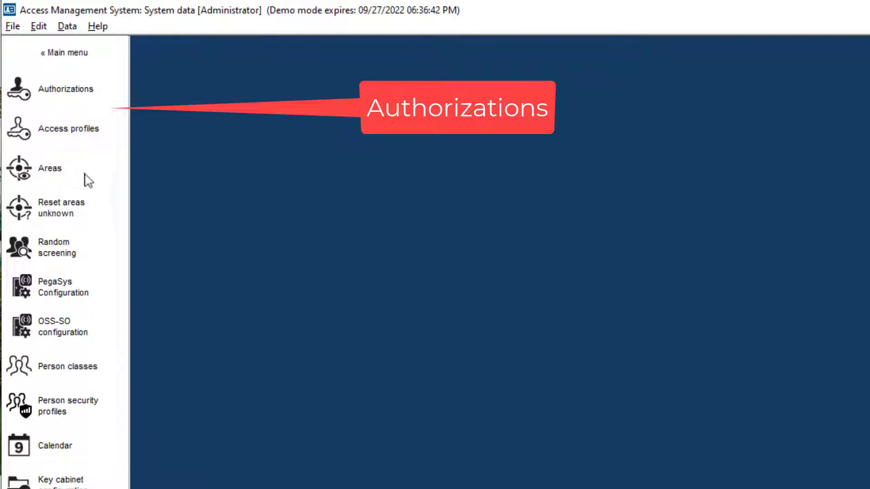
pyautogui.click(68, 88)
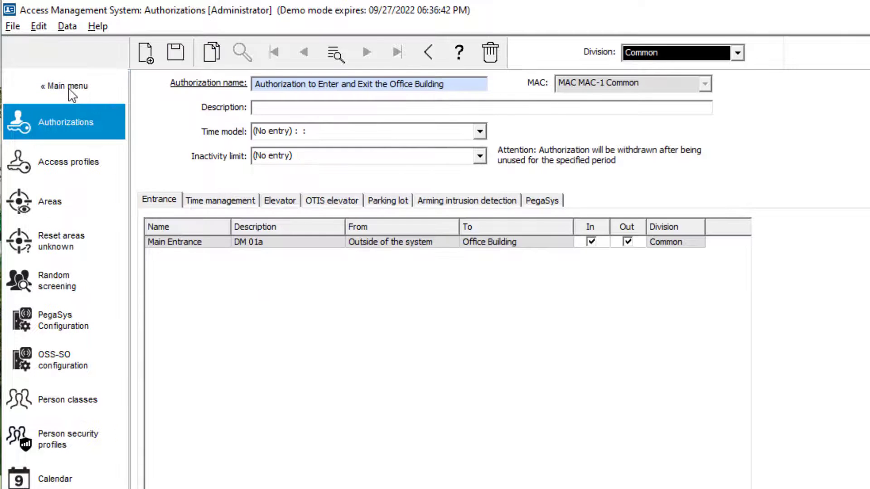
pyautogui.click(62, 164)
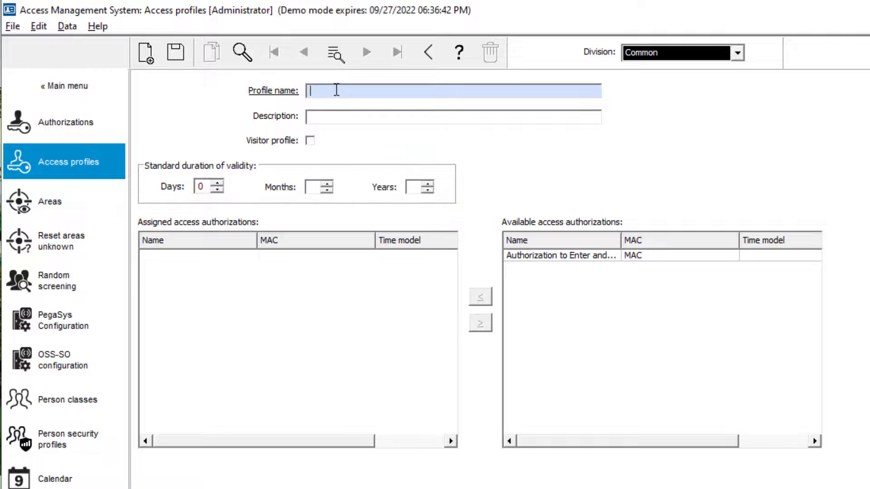
pyautogui.write('Authorization for Vi')
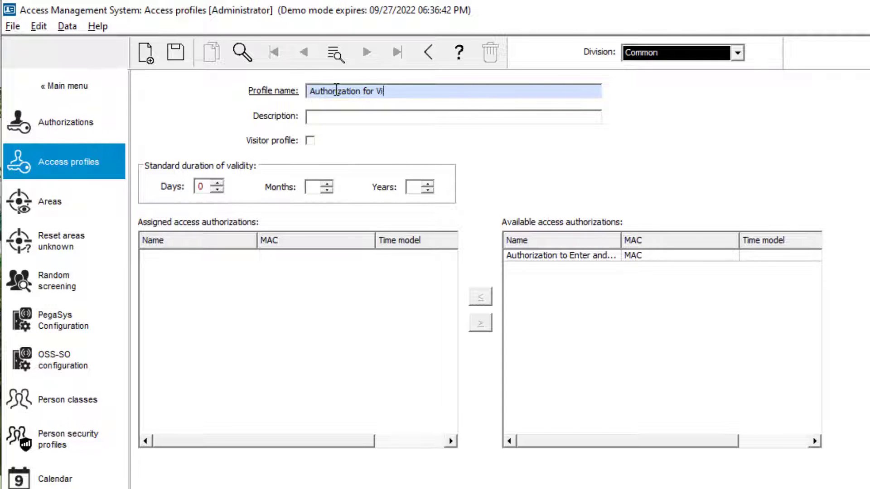
pyautogui.write('sitors to Enter')
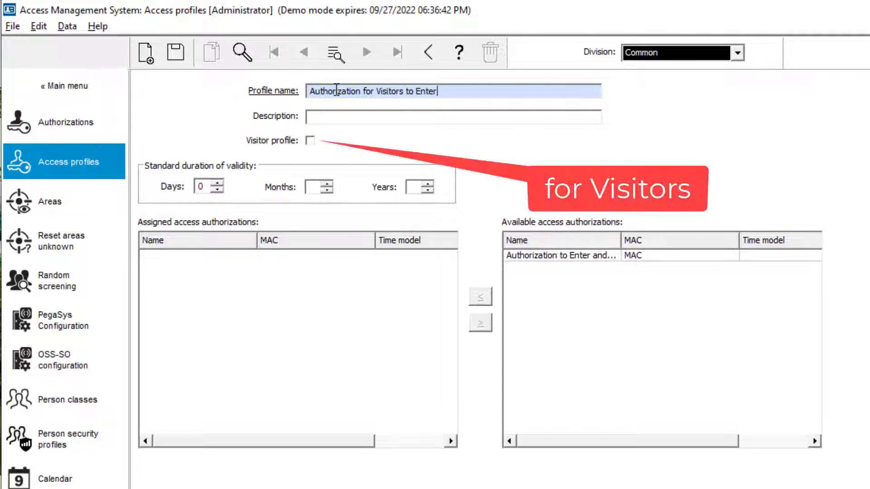
pyautogui.click(310, 141)
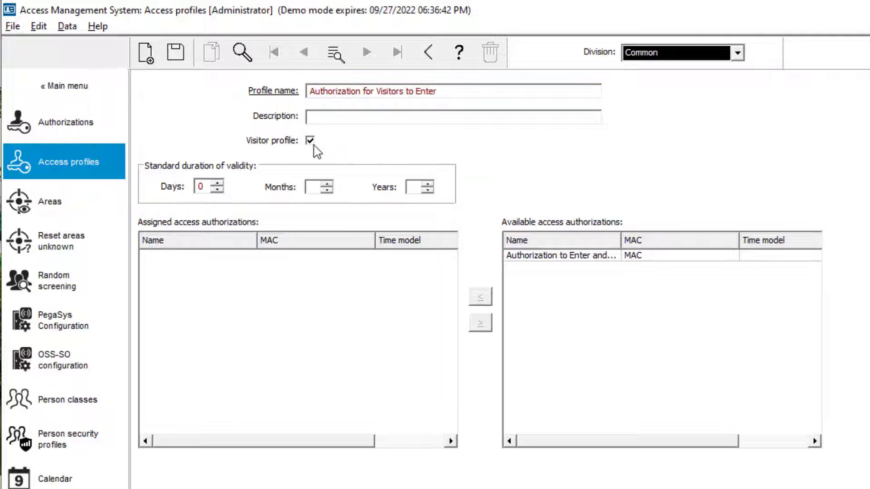
pyautogui.click(537, 256)
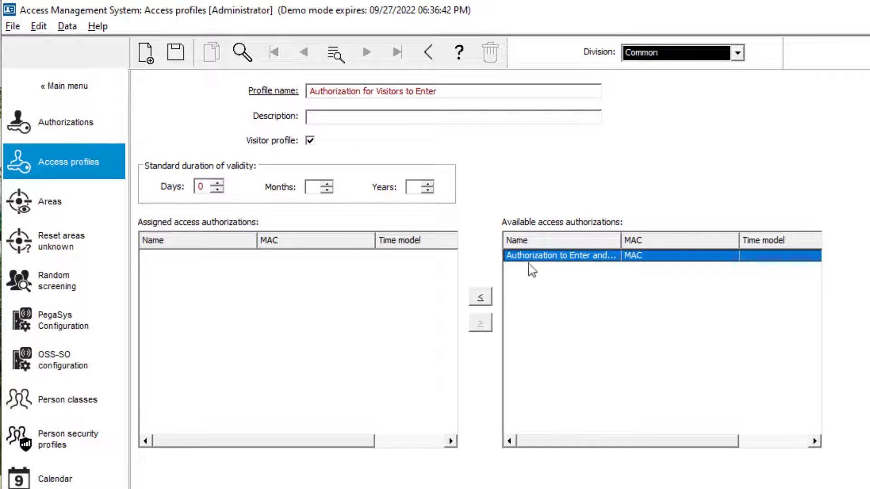
pyautogui.click(481, 297)
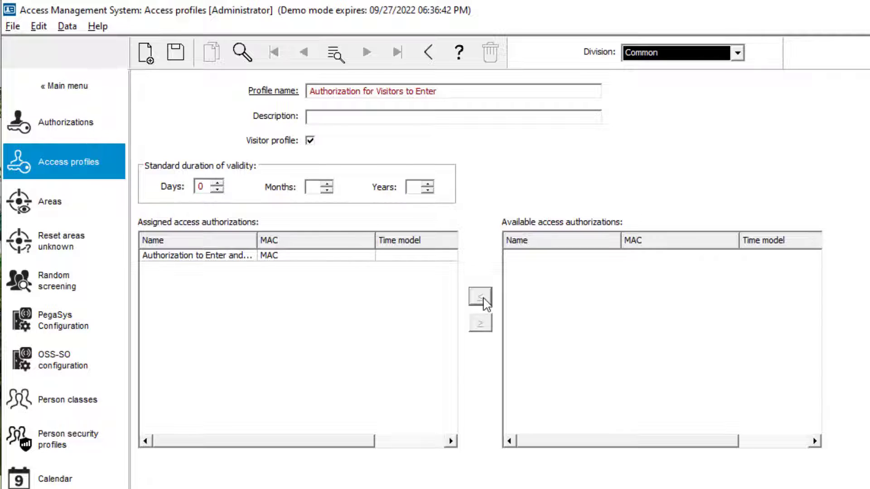
pyautogui.click(175, 52)
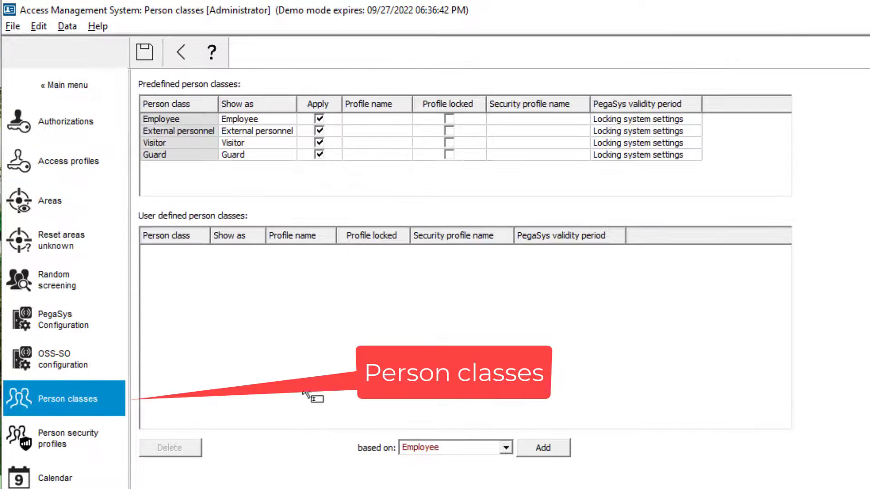
# Set the Visitor person class's default profile to 'Authorization for Visitors to Enter' and save
pyautogui.click(275, 144)
pyautogui.click(405, 144)
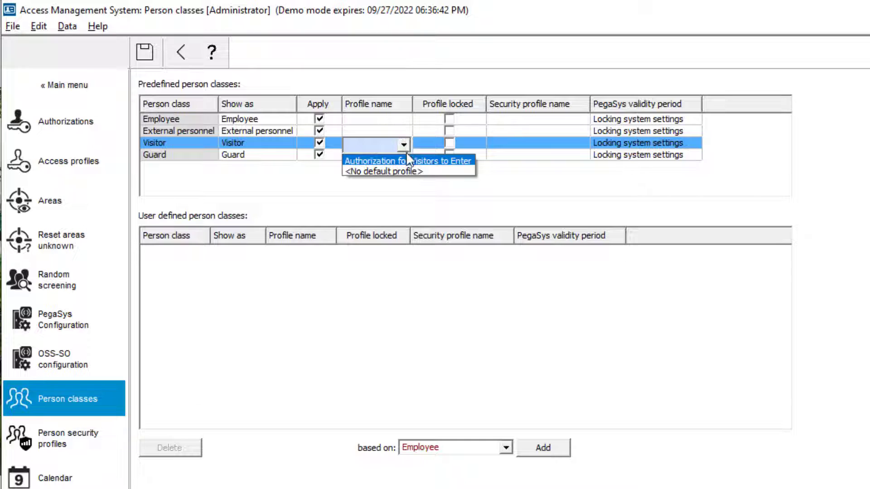
pyautogui.click(409, 162)
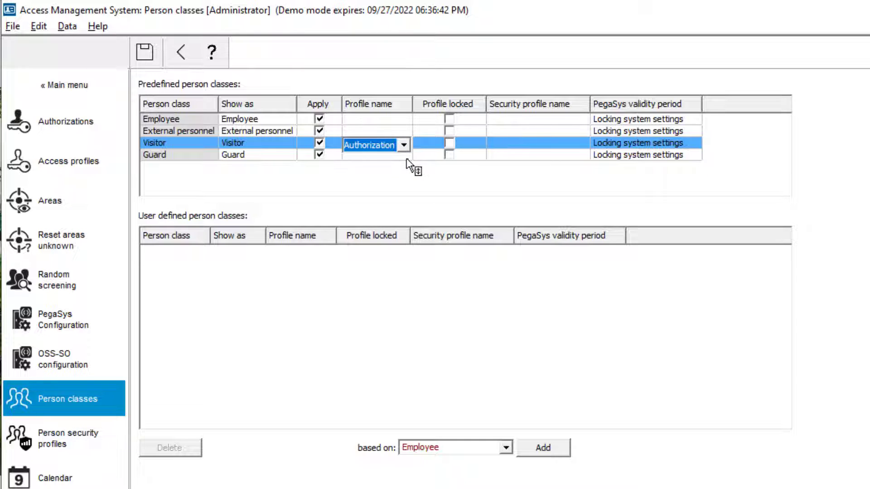
pyautogui.click(144, 53)
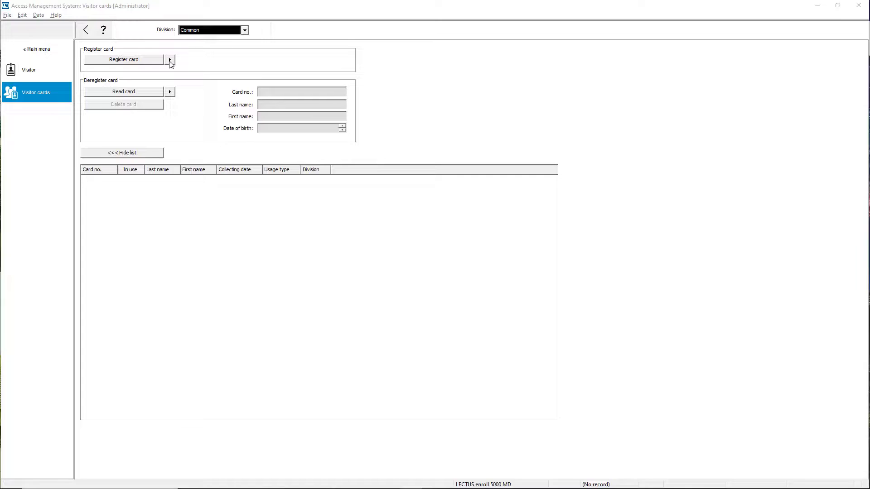
# Register five visitor cards with the LECTUS enroll 5000 MD reader, acknowledging each success message
pyautogui.click(169, 61)
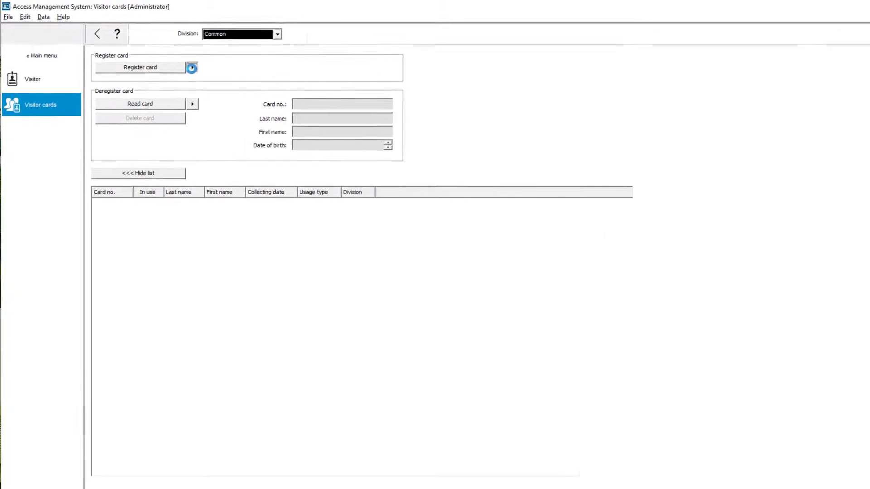
pyautogui.click(154, 83)
pyautogui.click(143, 59)
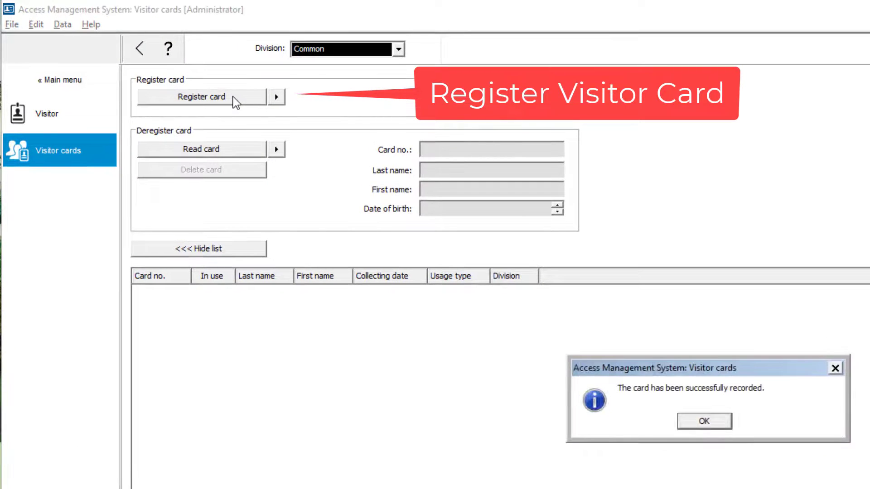
pyautogui.click(716, 424)
pyautogui.click(230, 98)
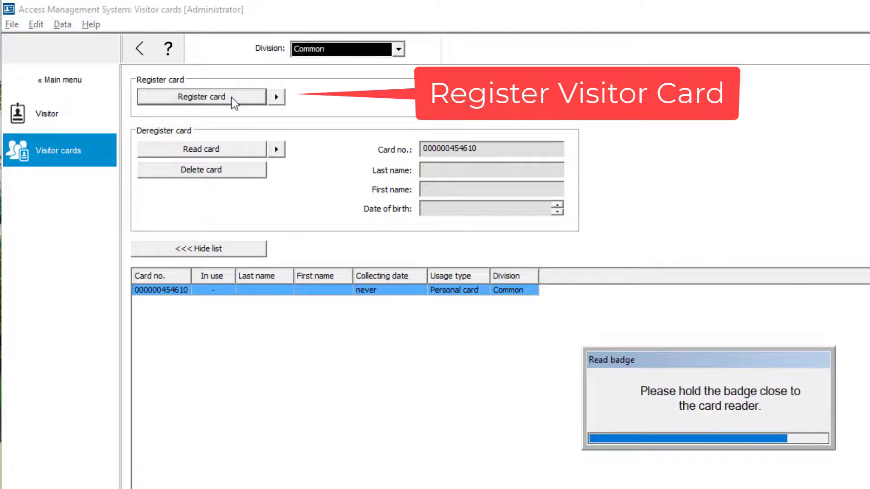
pyautogui.click(722, 422)
pyautogui.click(209, 100)
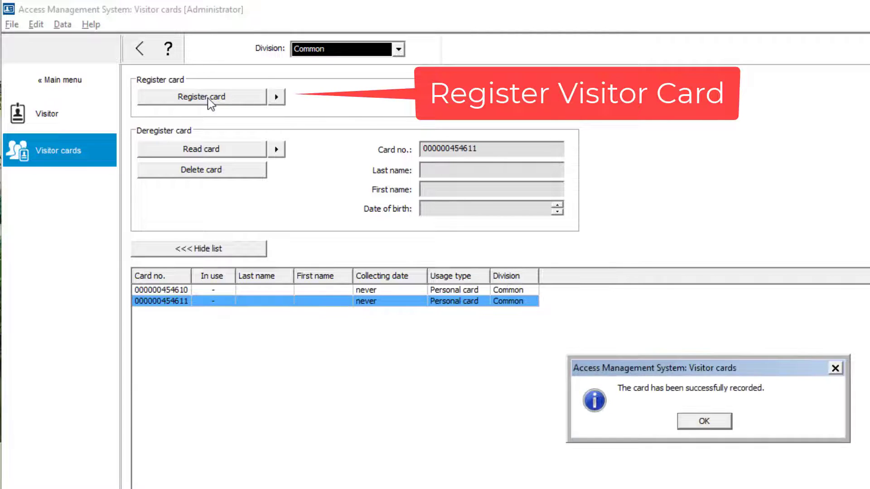
pyautogui.click(702, 420)
pyautogui.click(225, 100)
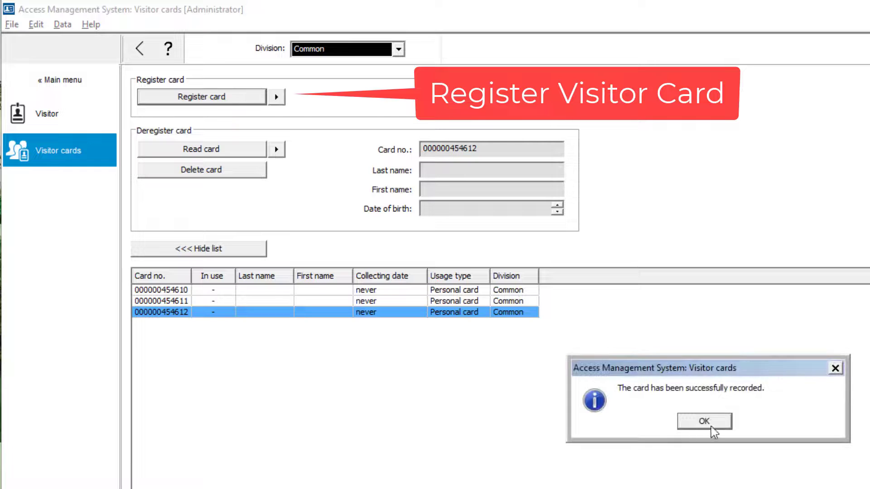
pyautogui.click(710, 425)
pyautogui.click(215, 98)
pyautogui.click(698, 420)
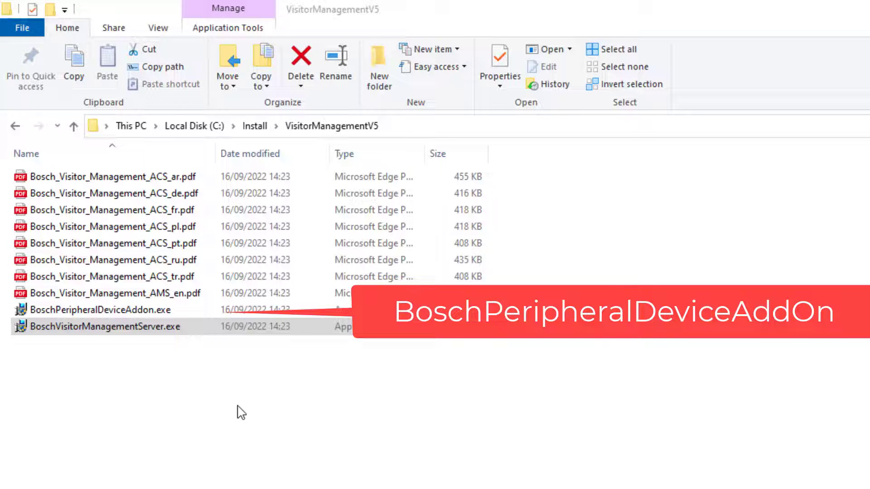
# Run BoschVisitorManagementServer.exe as administrator
pyautogui.rightClick(212, 336)
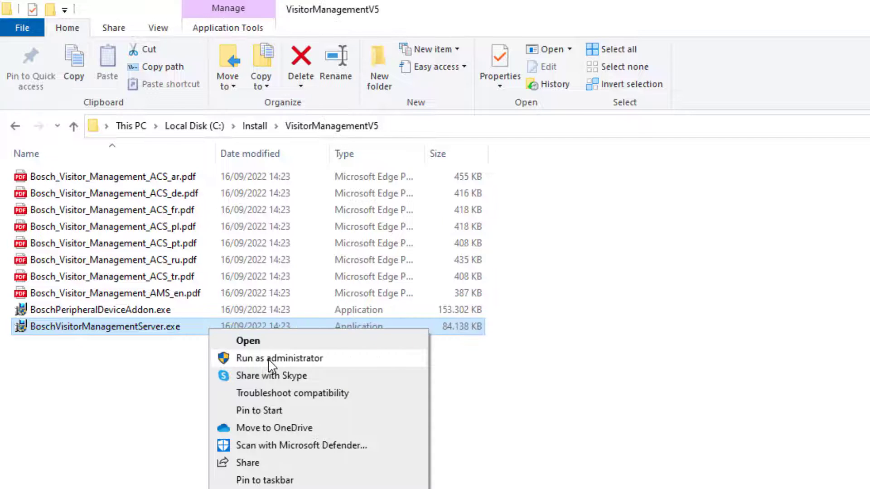
pyautogui.click(268, 358)
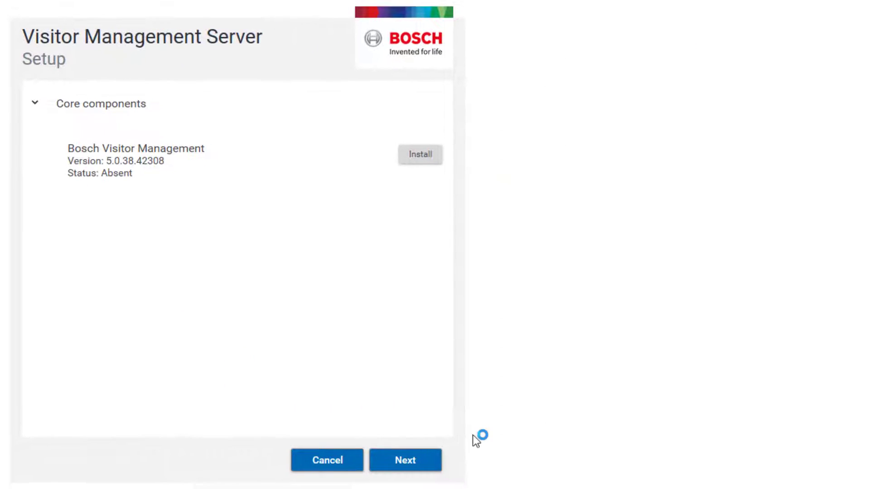
# Accept the Visitor Management Server licence agreement and keep the default installation folder
pyautogui.click(430, 466)
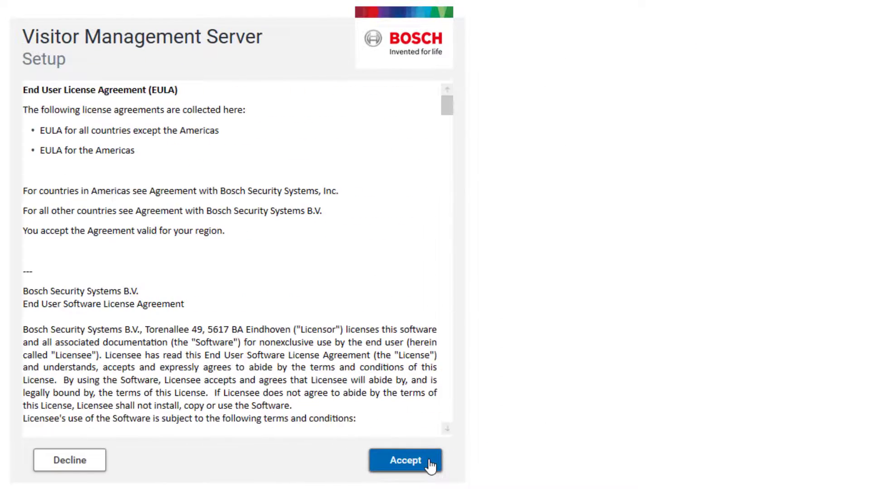
pyautogui.moveTo(446, 111); pyautogui.dragTo(442, 423)
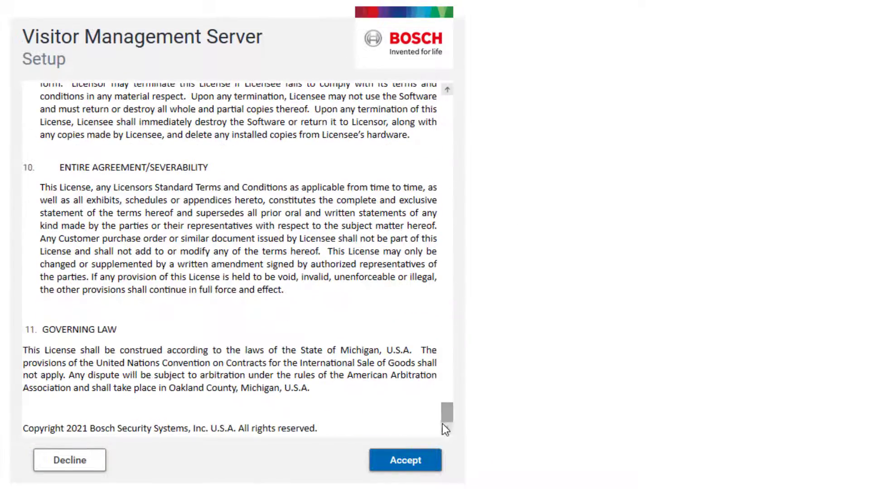
pyautogui.click(414, 463)
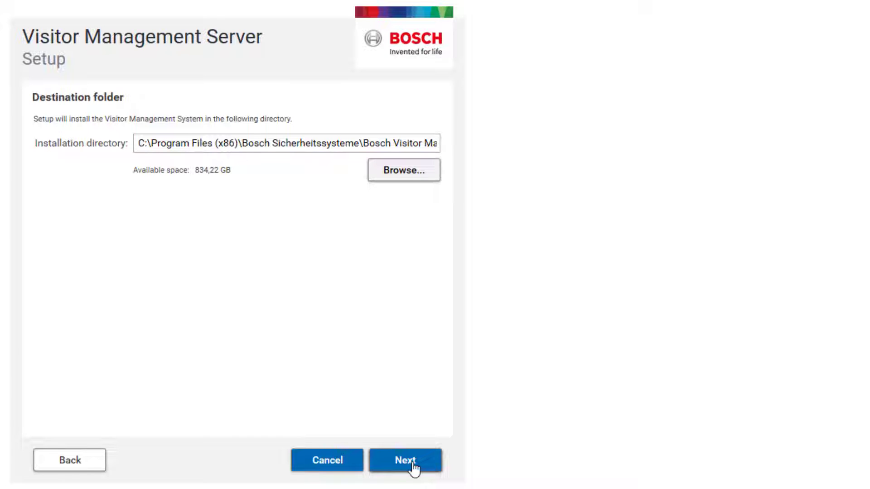
pyautogui.click(413, 463)
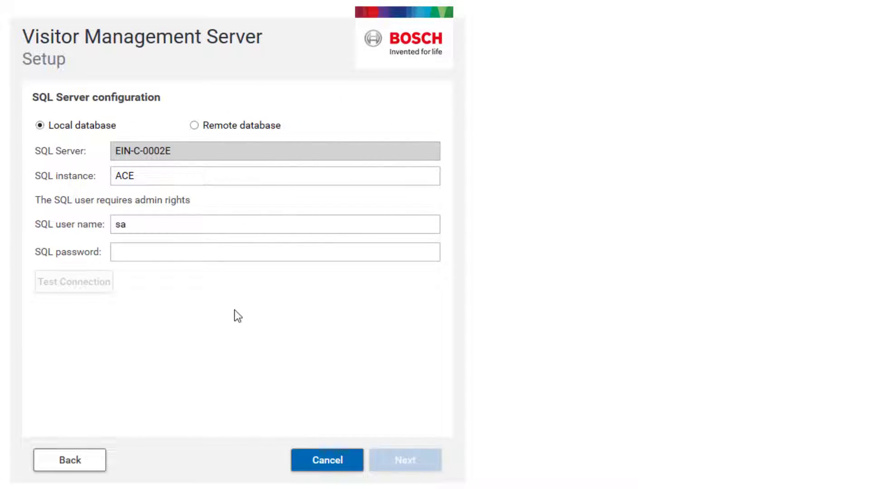
# Enter the SQL password and confirm the local SQL connection tests successfully
pyautogui.click(200, 250)
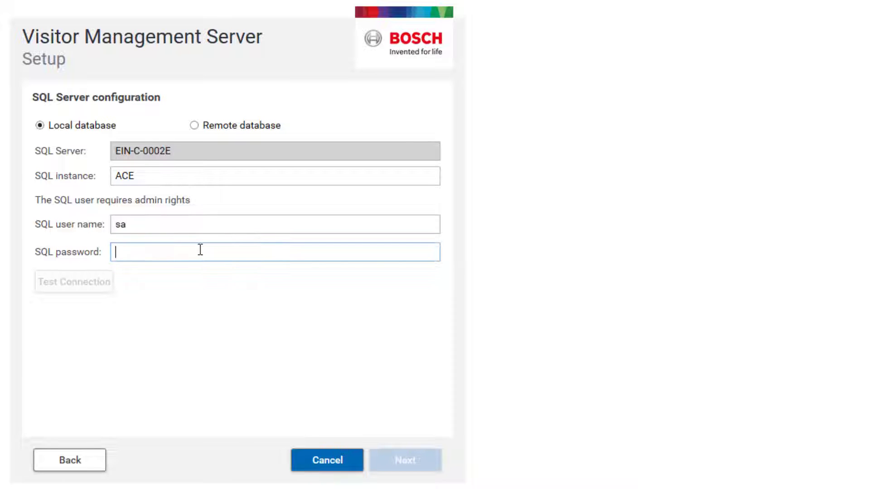
pyautogui.write('****')
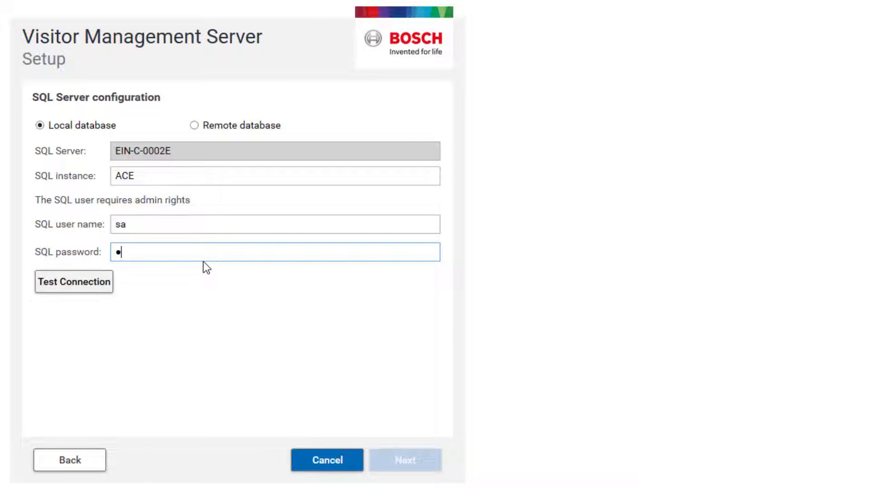
pyautogui.write('*****')
pyautogui.click(68, 289)
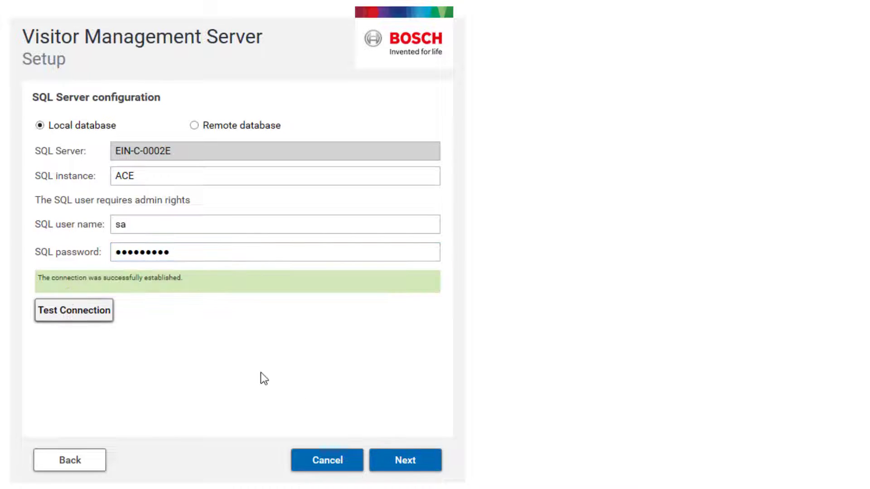
pyautogui.click(396, 459)
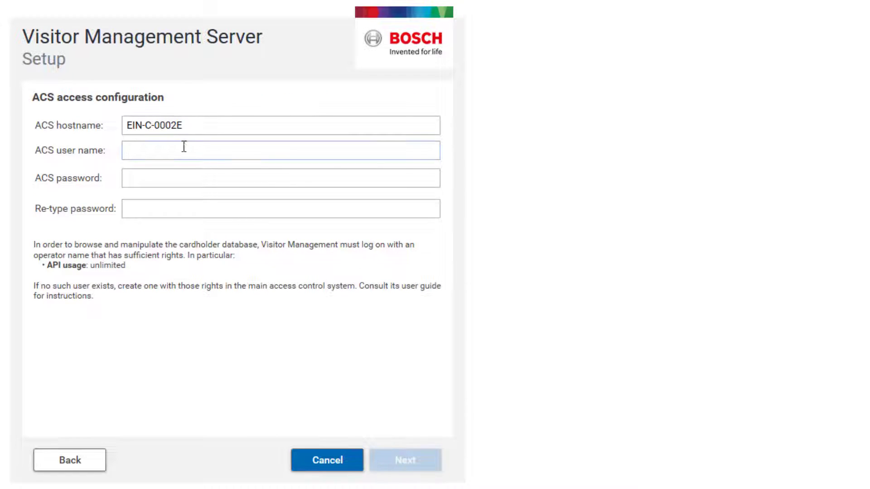
# Fill in ACS operator name VMAdmin with the operator password entered twice
pyautogui.click(184, 149)
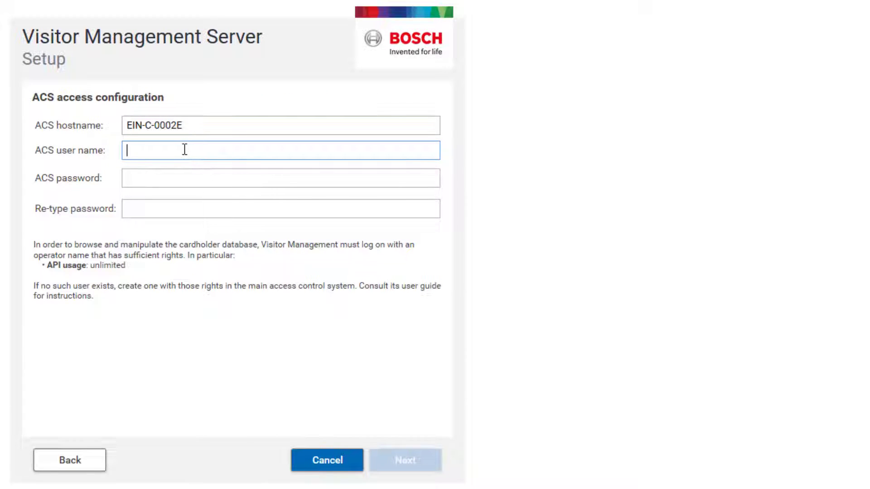
pyautogui.write('VMAdmin')
pyautogui.press('Tab')
pyautogui.write('•••••••')
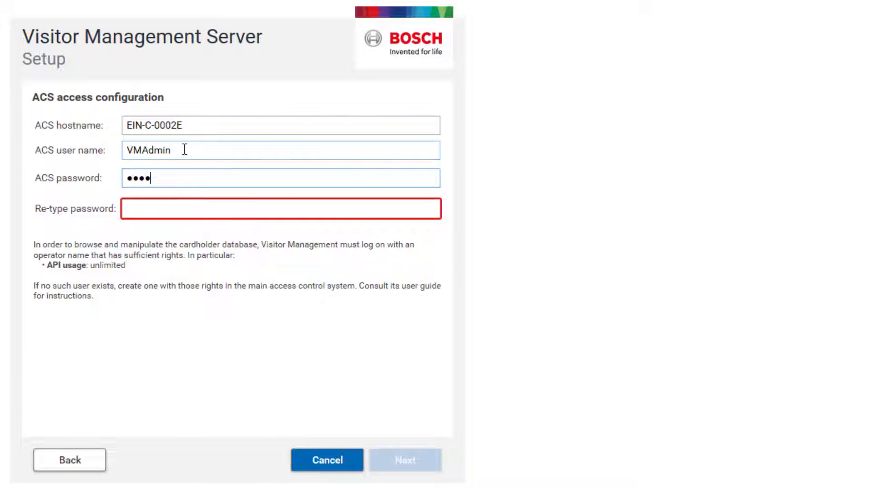
pyautogui.write('••')
pyautogui.press('Tab')
pyautogui.write('•••••')
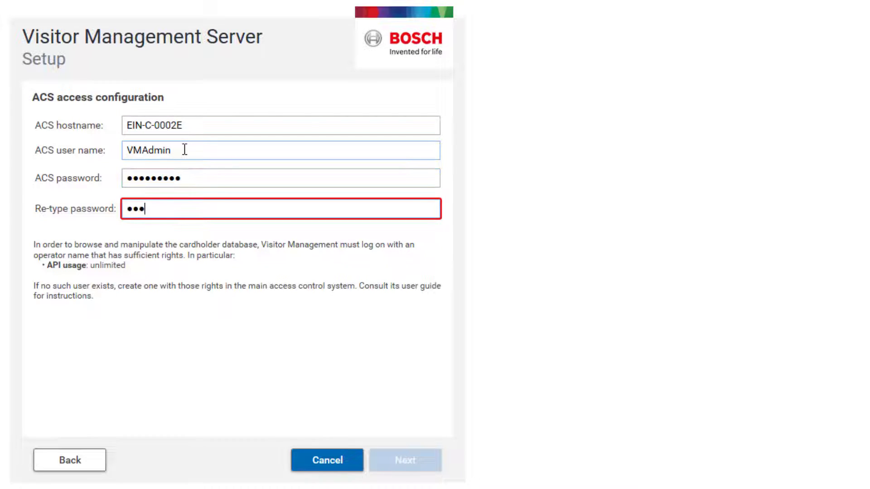
pyautogui.write('••••')
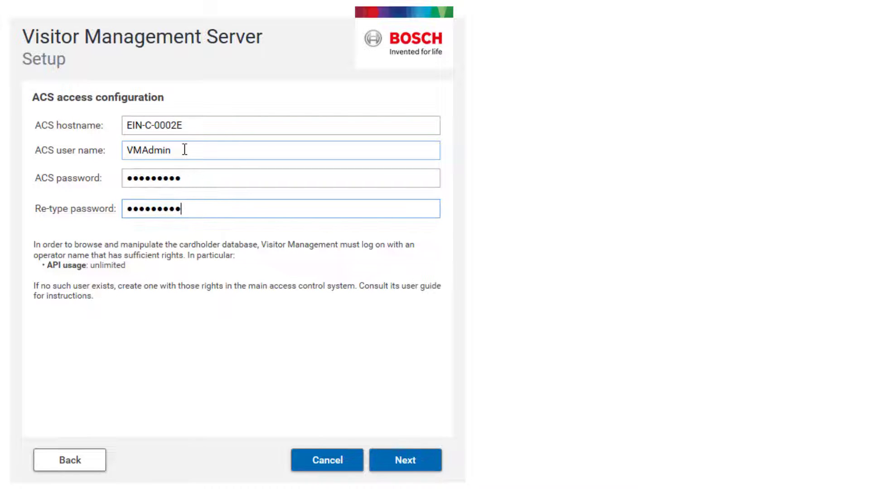
pyautogui.click(405, 459)
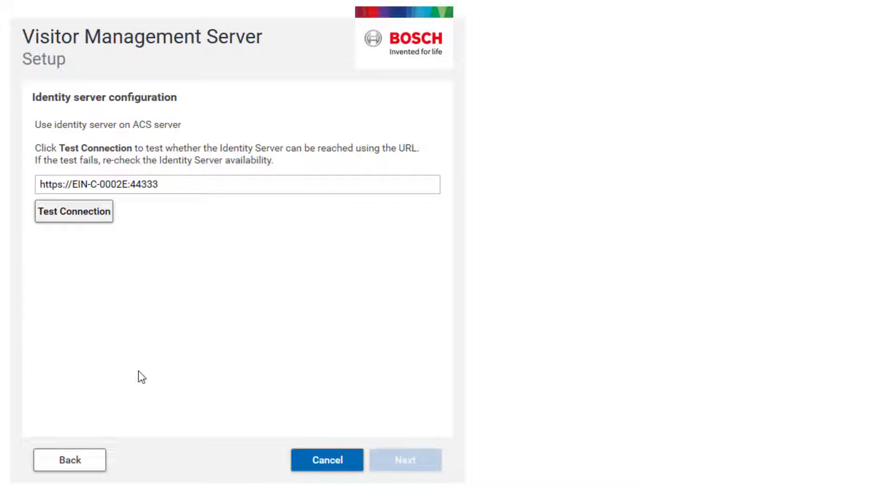
# Test the identity server connection, then install Bosch Visitor Management 5.0.38.42308 and finish
pyautogui.click(92, 217)
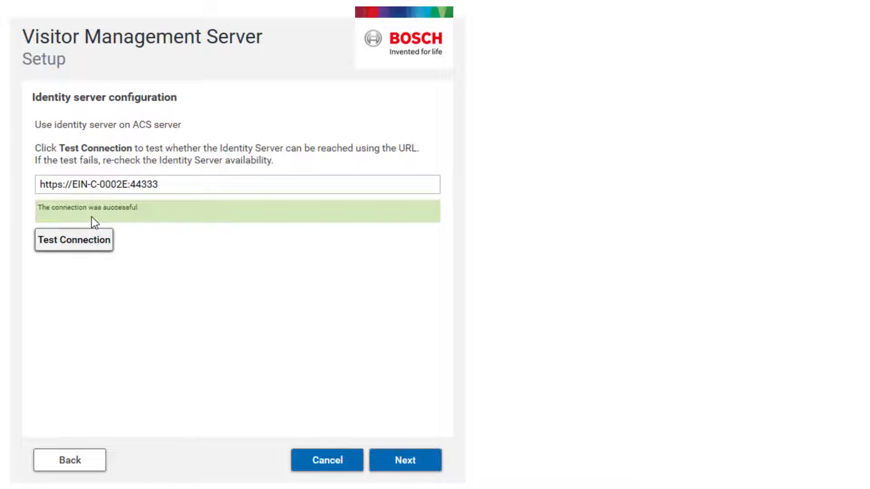
pyautogui.click(413, 465)
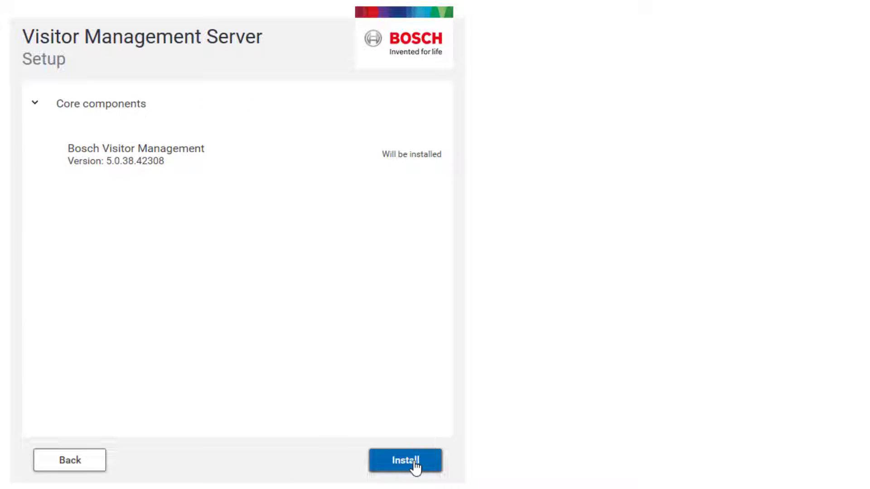
pyautogui.click(415, 466)
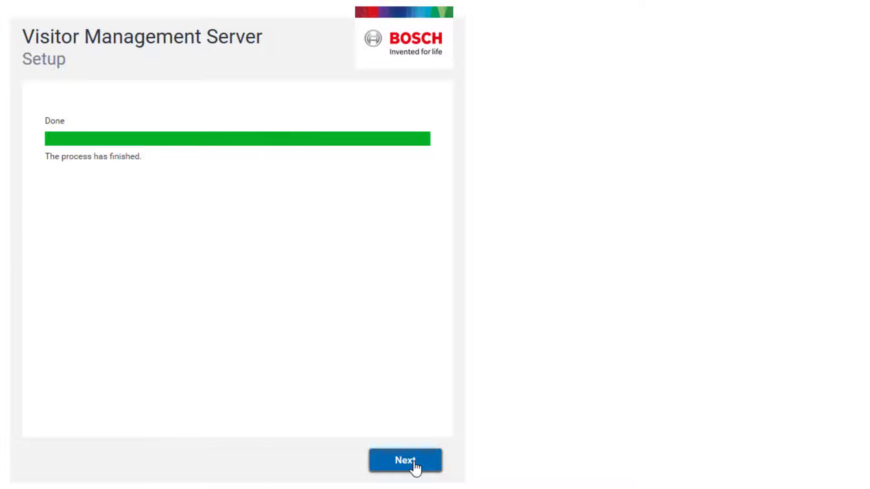
pyautogui.click(416, 469)
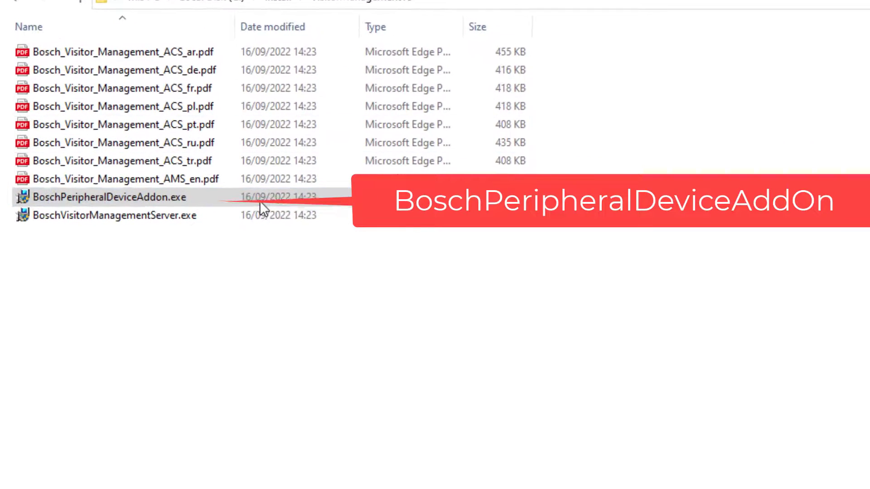
# Run BoschPeripheralDeviceAddon.exe as administrator from the VisitorManagementV5 folder
pyautogui.click(328, 201)
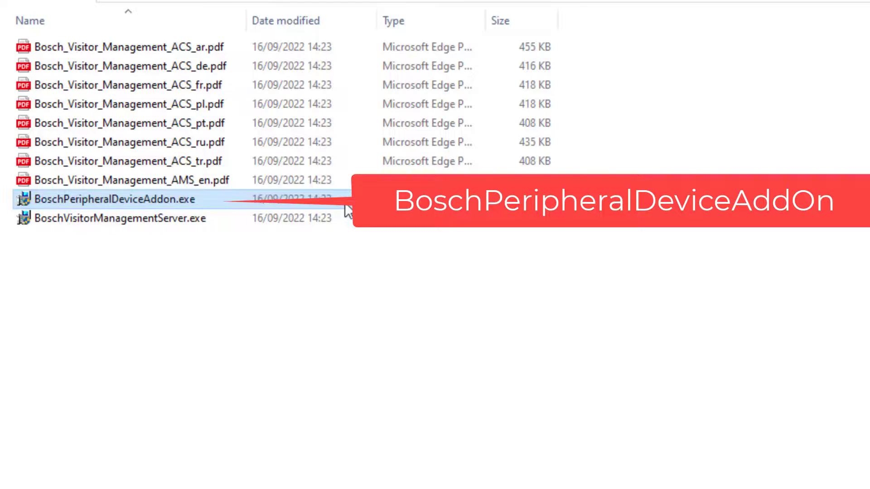
pyautogui.rightClick(344, 204)
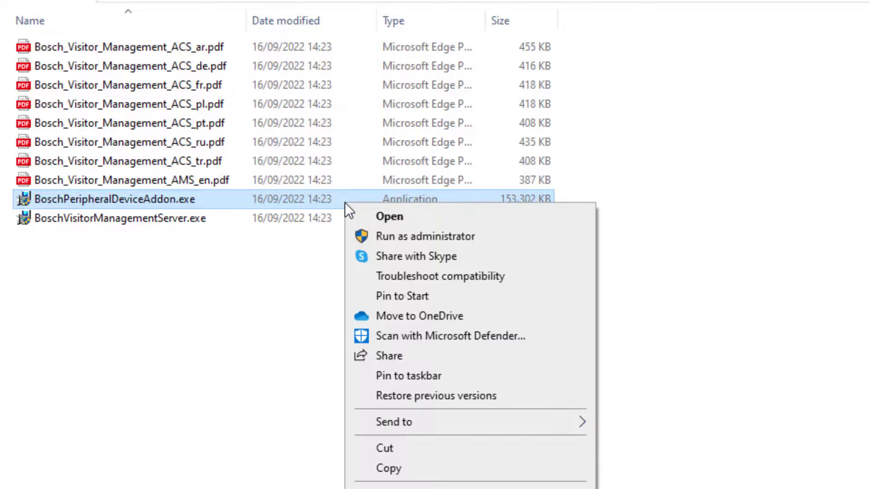
pyautogui.click(382, 235)
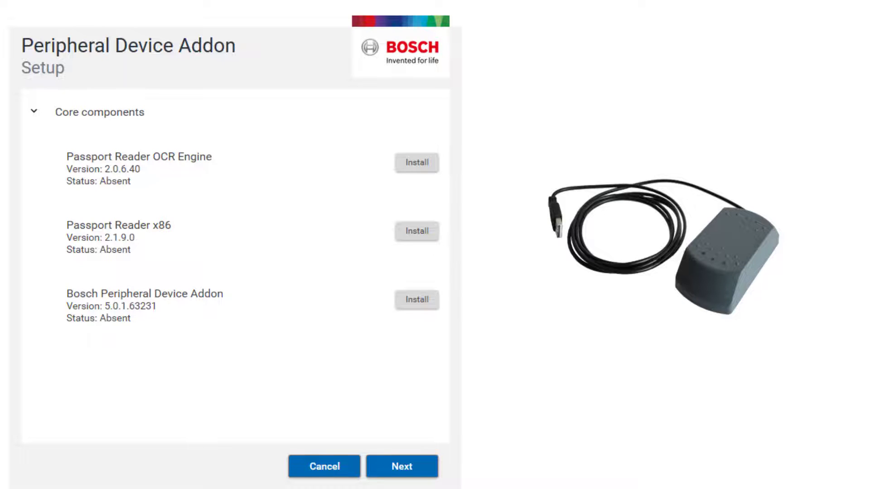
# Move past the component list and accept the Bosch End User License Agreement
pyautogui.click(393, 472)
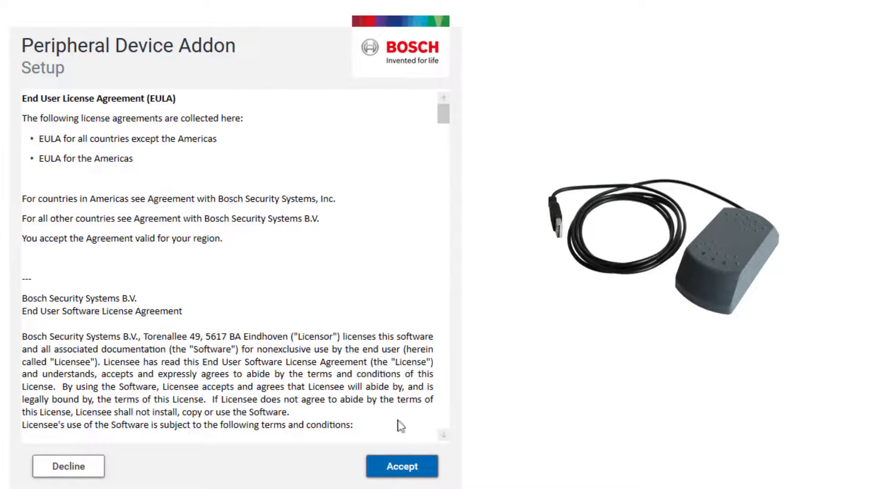
pyautogui.moveTo(444, 111); pyautogui.dragTo(460, 432)
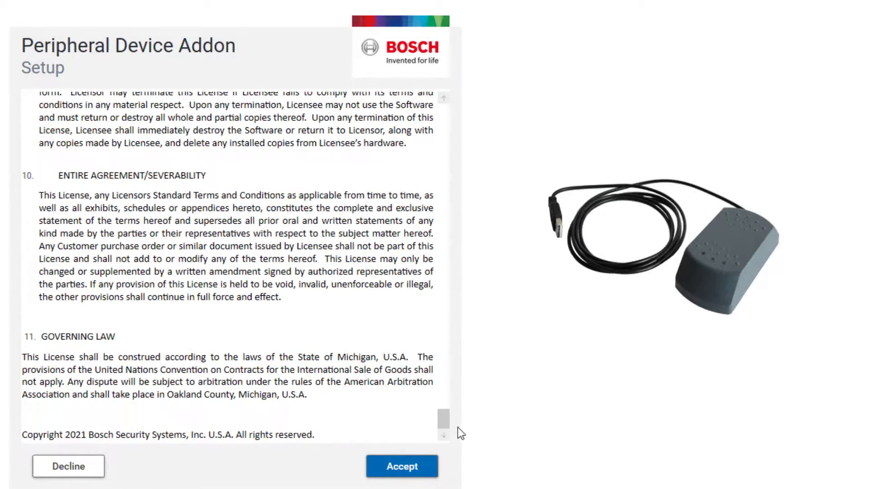
pyautogui.click(423, 469)
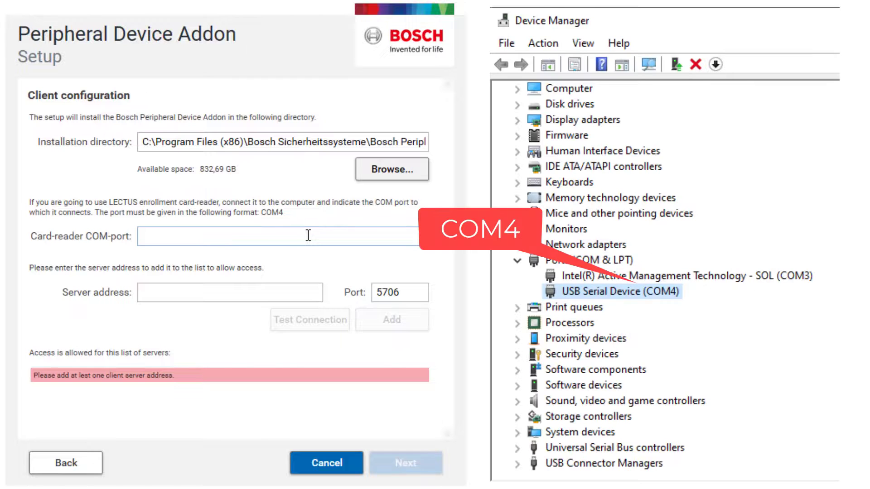
pyautogui.click(308, 235)
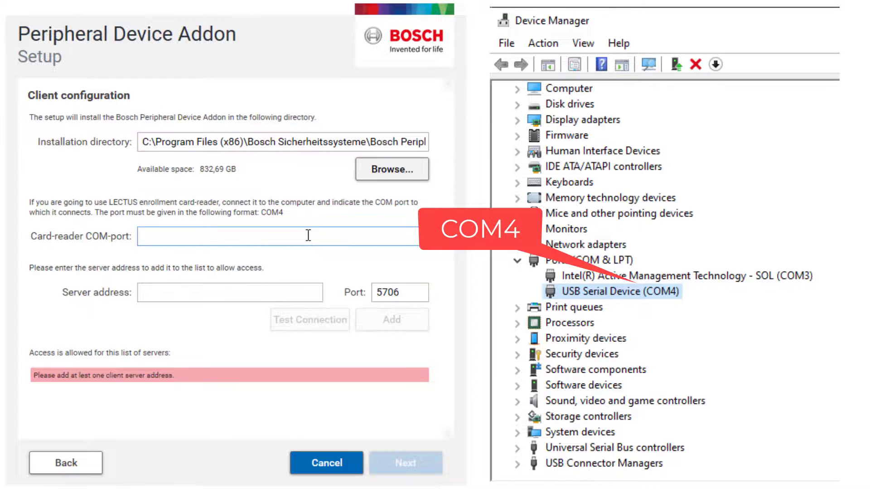
pyautogui.write('C')
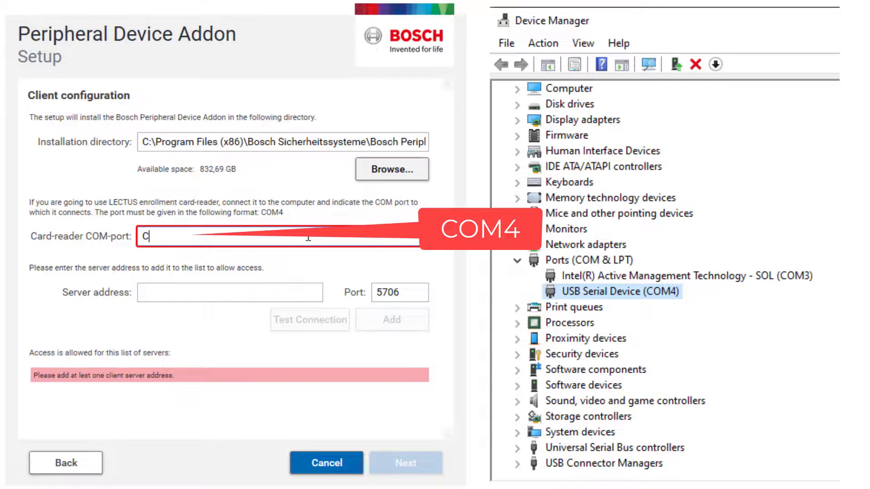
pyautogui.write('OM4')
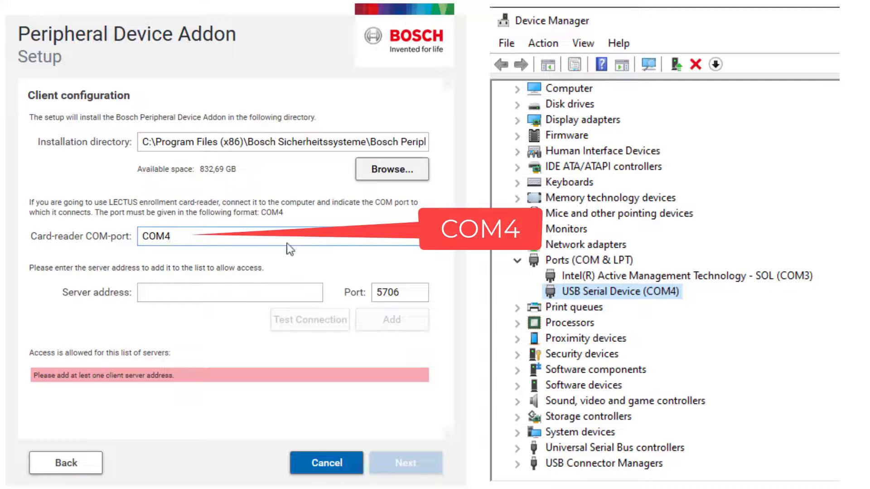
pyautogui.click(167, 292)
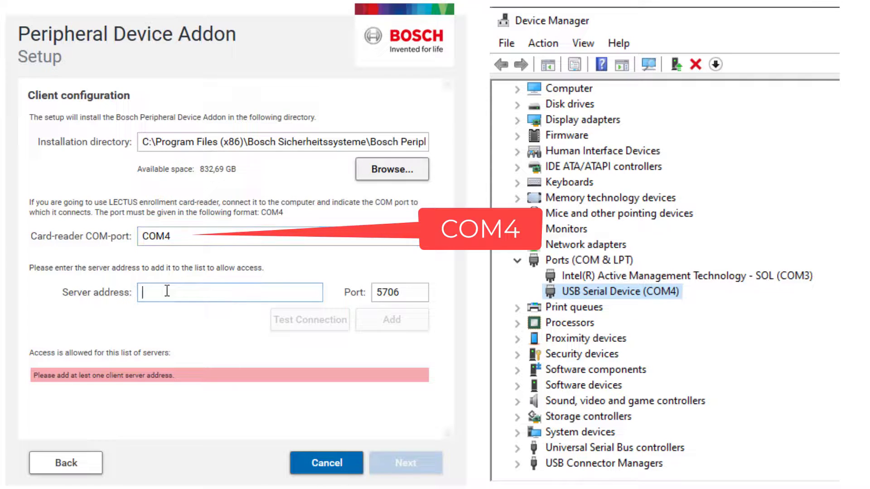
pyautogui.rightClick(161, 293)
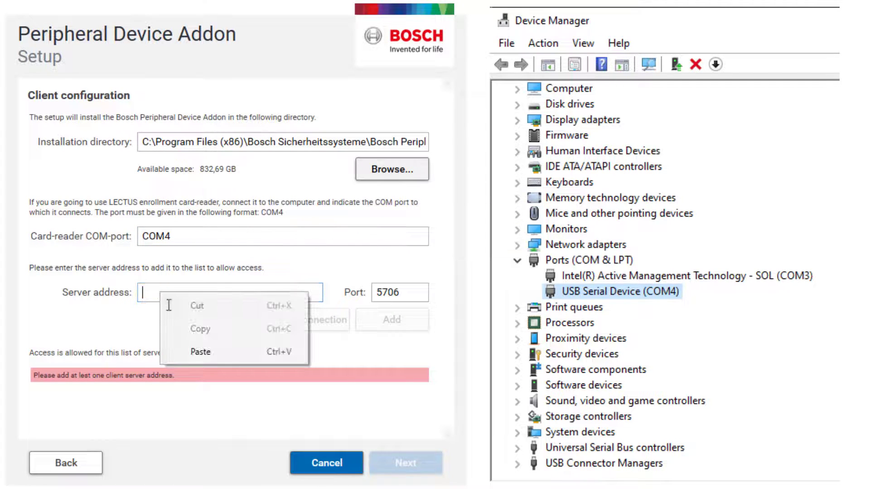
pyautogui.click(194, 349)
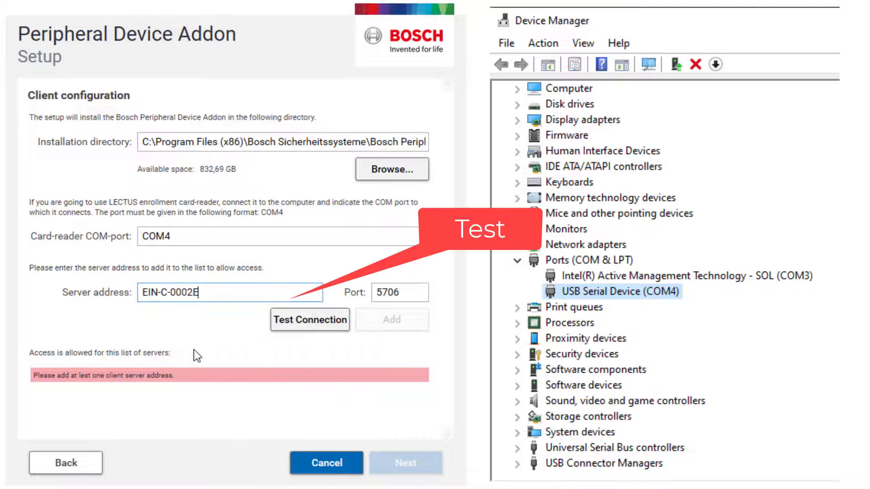
pyautogui.click(314, 323)
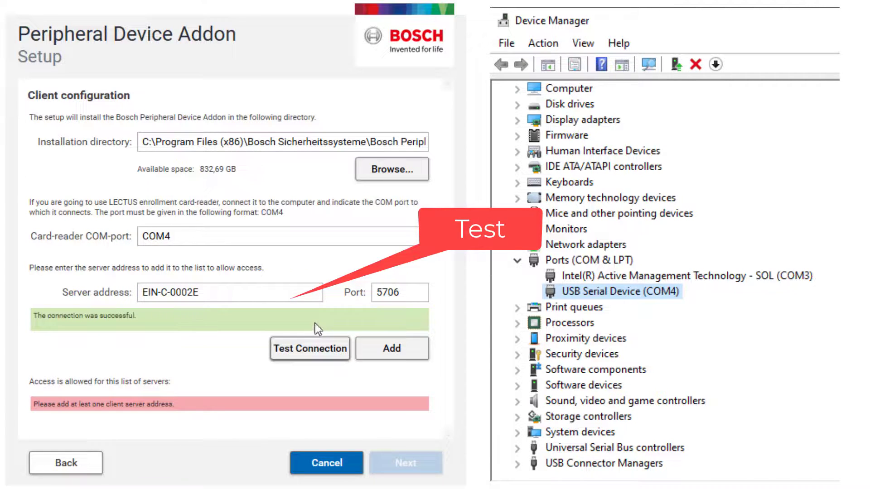
pyautogui.click(366, 351)
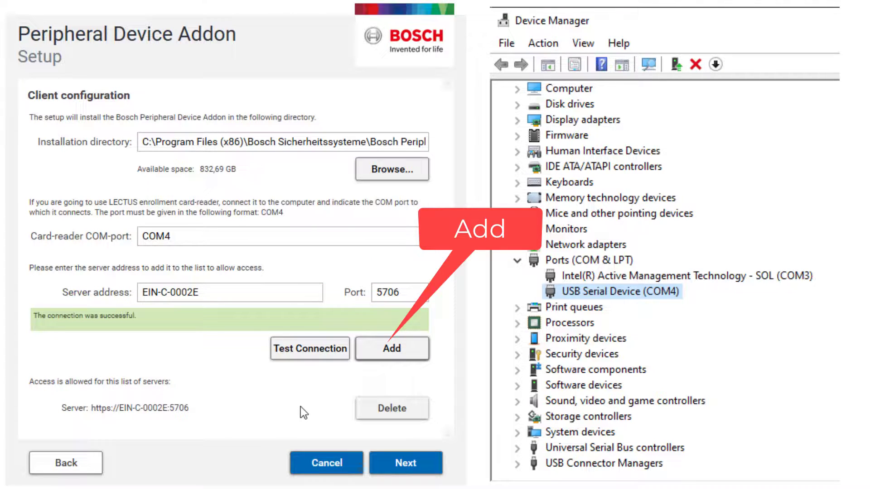
# Install Passport Reader OCR Engine, Passport Reader x86 and the Peripheral Device Addon
pyautogui.click(414, 469)
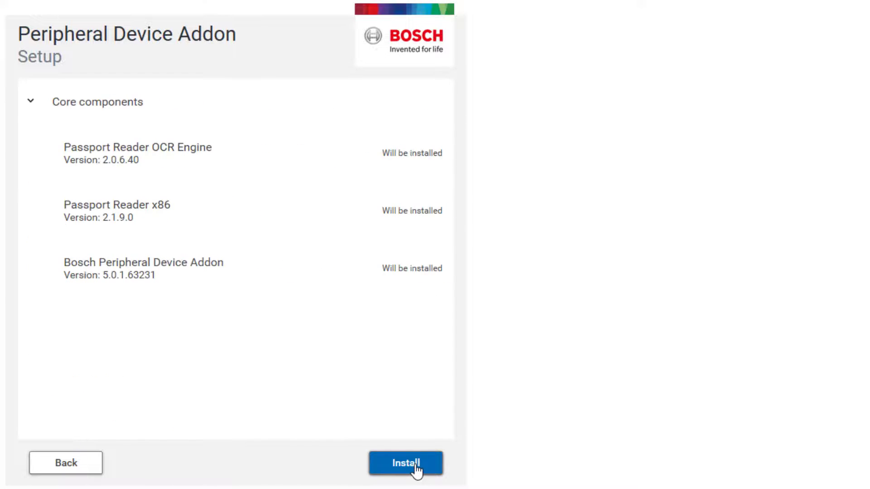
pyautogui.click(415, 470)
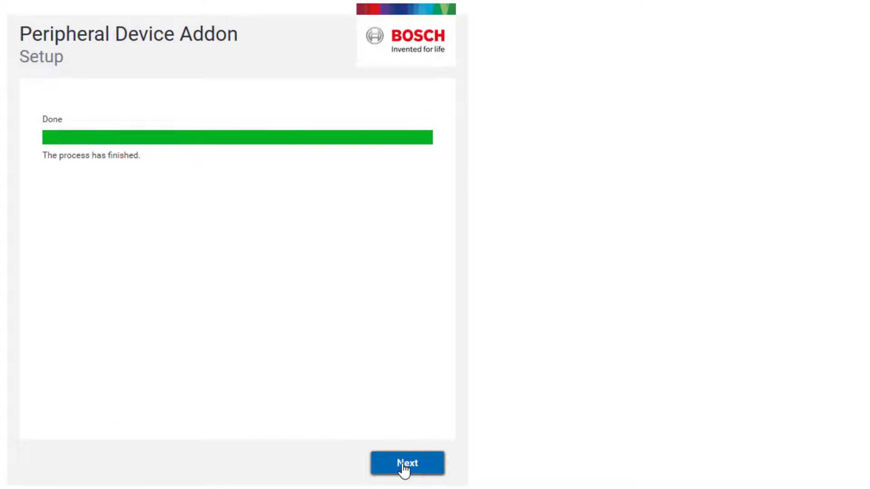
pyautogui.click(404, 469)
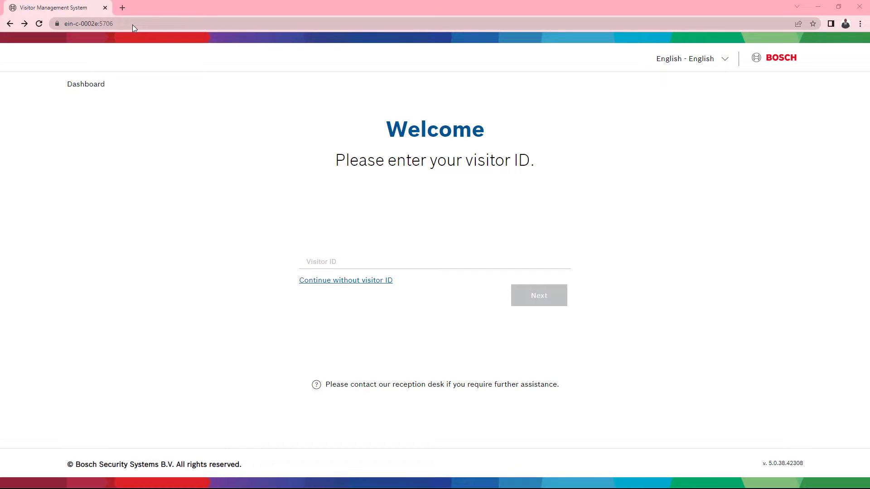
# Append /Main to the Visitor Management URL on port 5706 to reach the login page
pyautogui.click(133, 23)
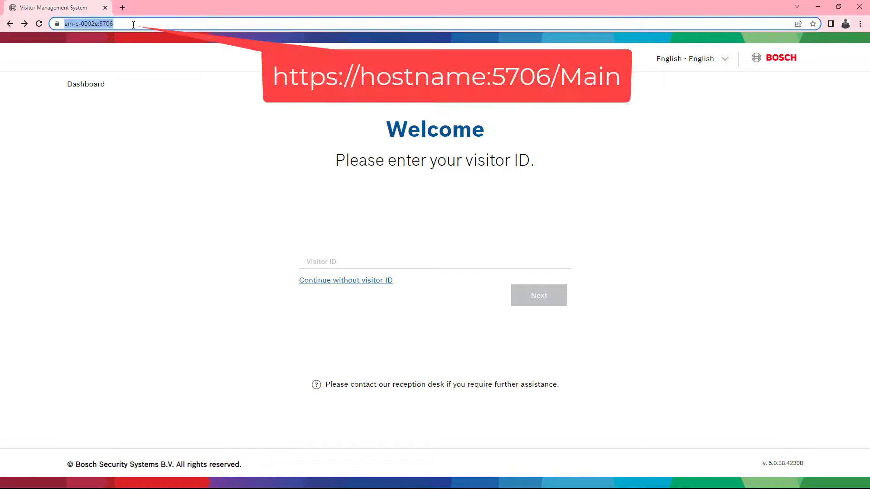
pyautogui.click(135, 22)
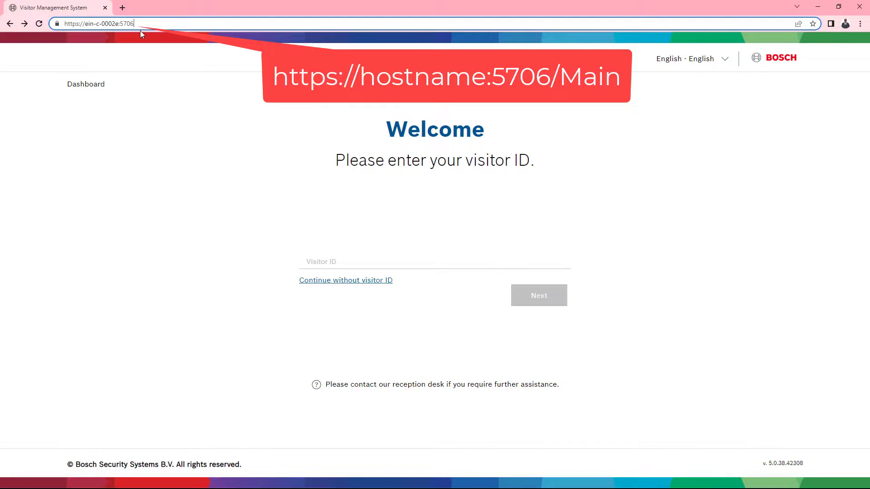
pyautogui.write('/Main')
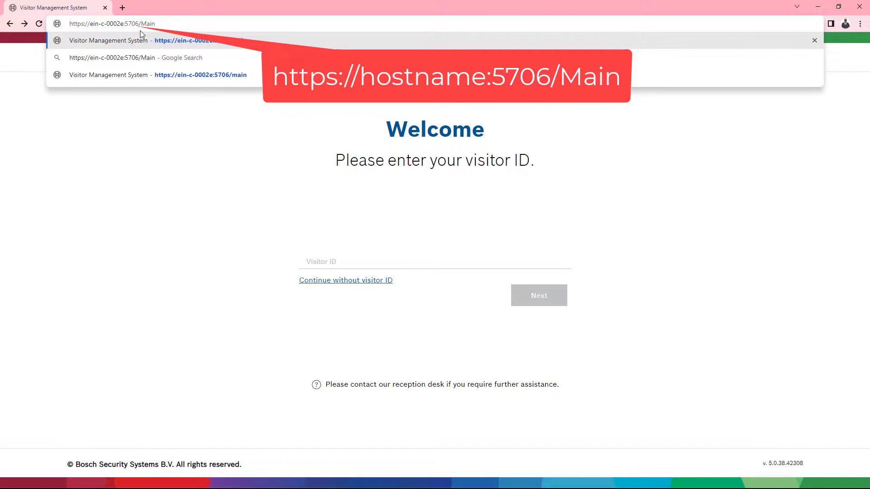
pyautogui.press('Return')
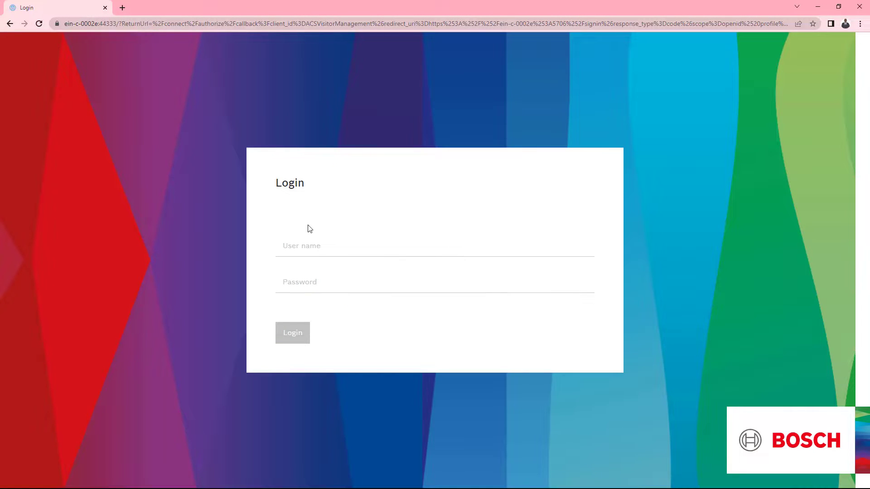
# Log in with the suggested user name and password, then open Settings > General
pyautogui.click(310, 246)
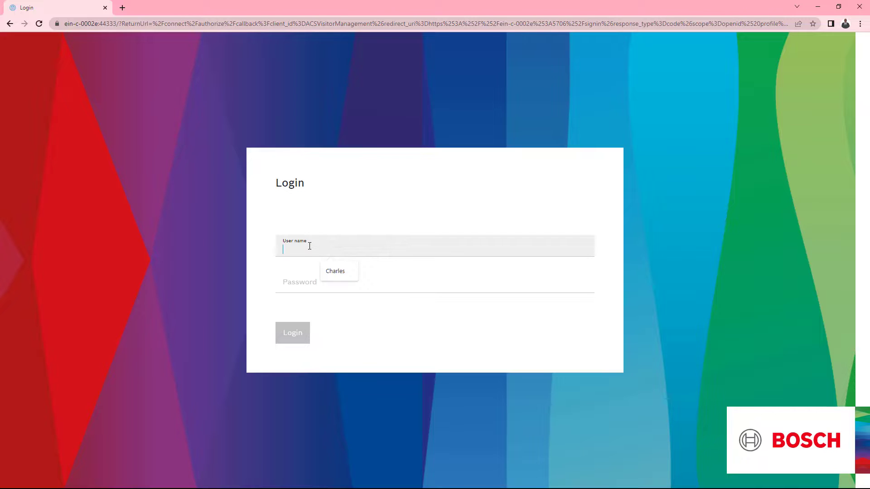
pyautogui.click(330, 273)
pyautogui.click(321, 284)
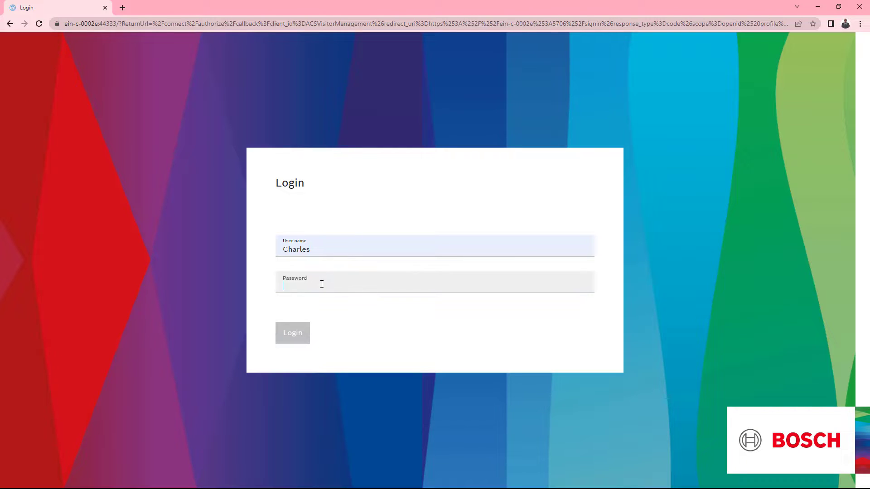
pyautogui.write('••••')
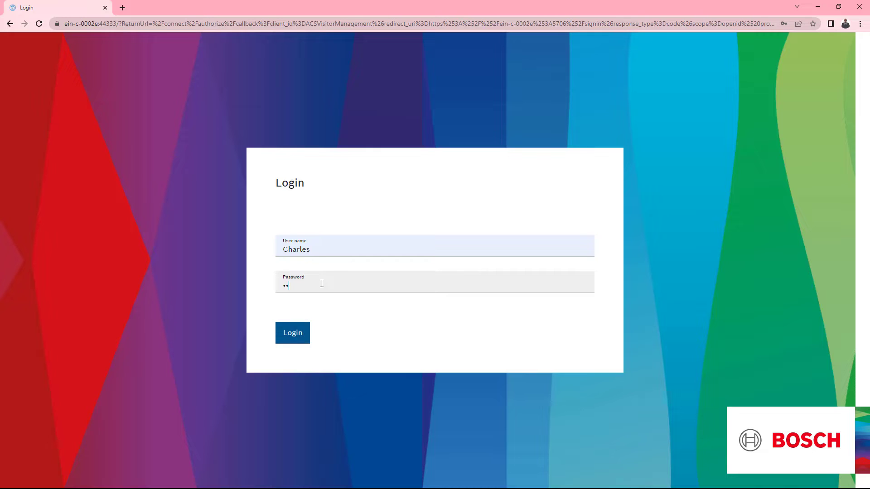
pyautogui.write('•••••')
pyautogui.click(292, 333)
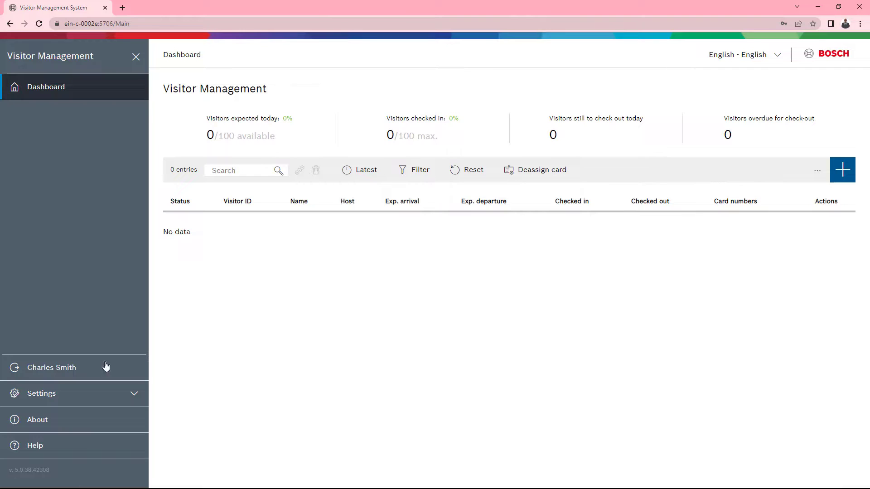
pyautogui.click(45, 393)
pyautogui.click(62, 321)
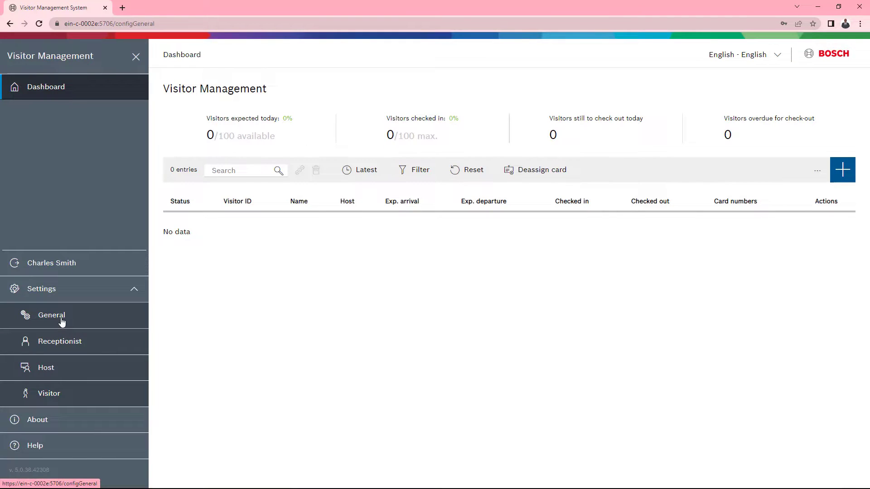